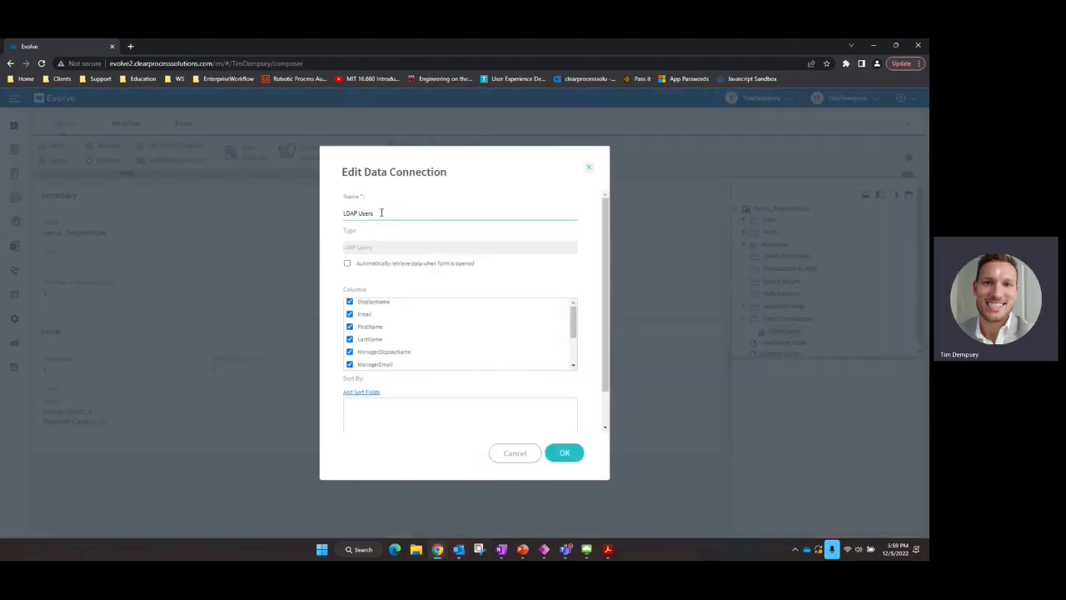
- Review the name, type and available columns of the LDAP Users data connection
click(371, 251)
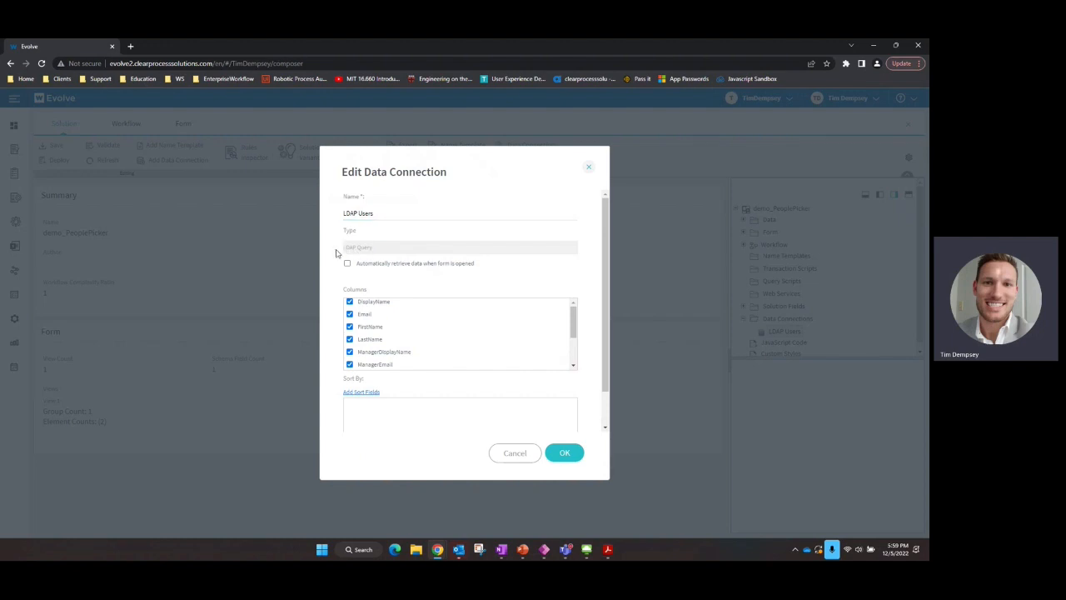
click(380, 212)
drag(381, 213, 330, 214)
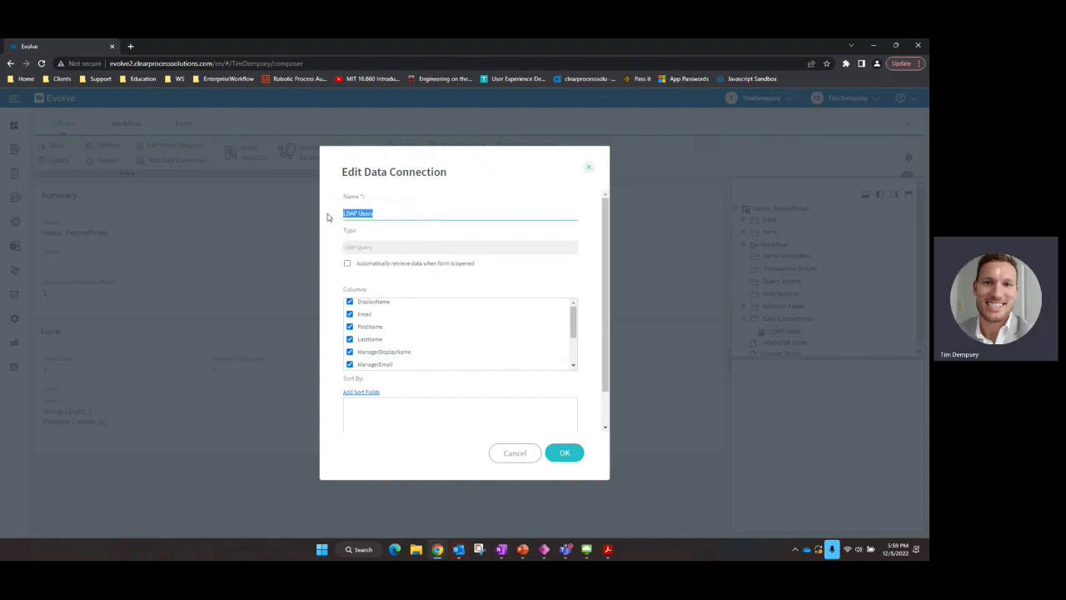
click(375, 249)
scroll(440, 335, down, 3)
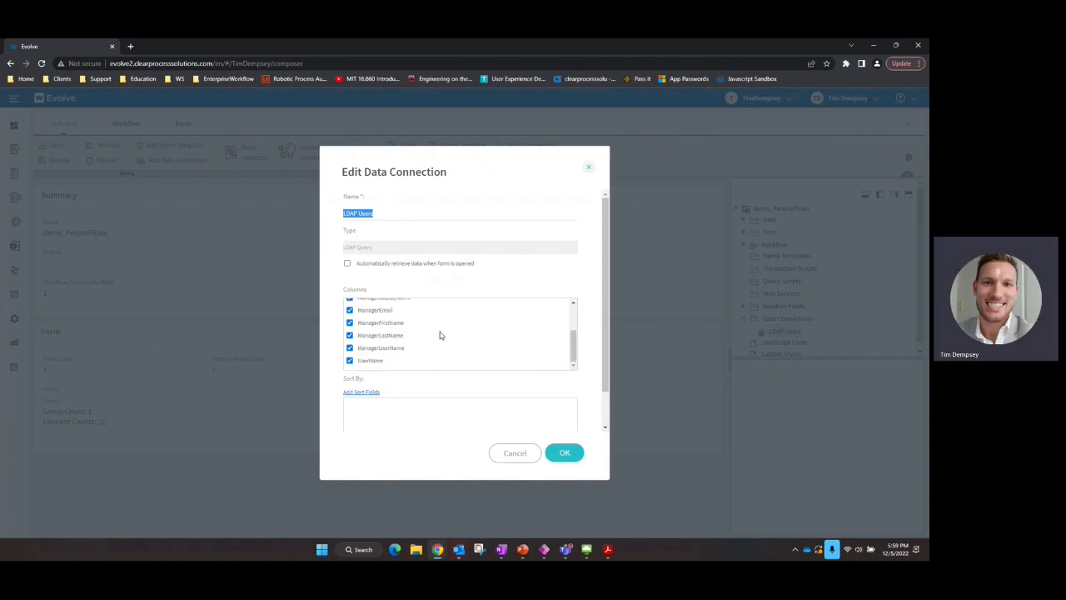
scroll(403, 330, up, 3)
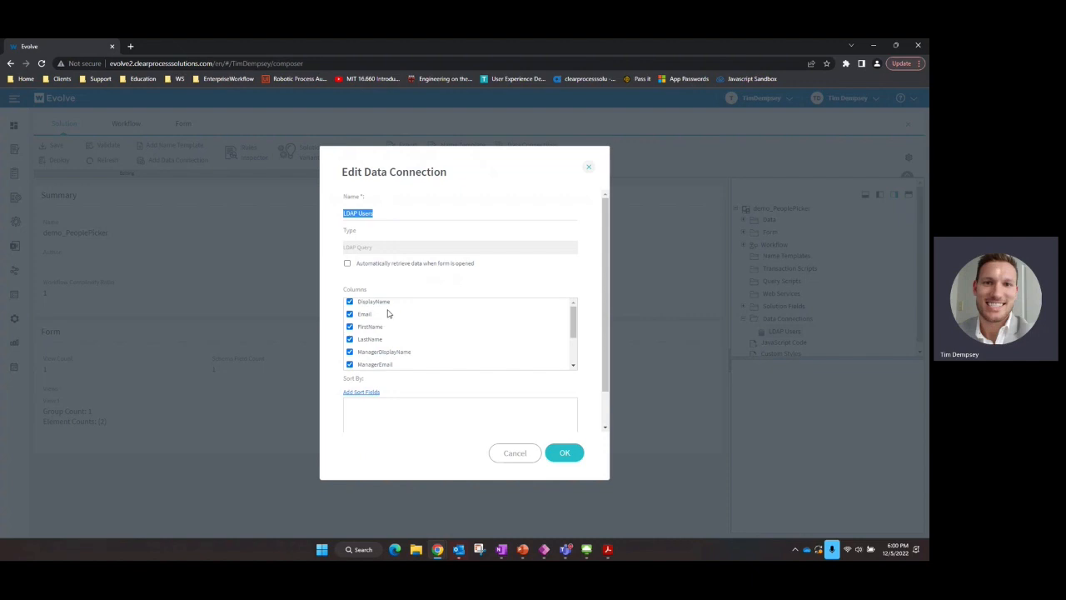
scroll(390, 314, down, 3)
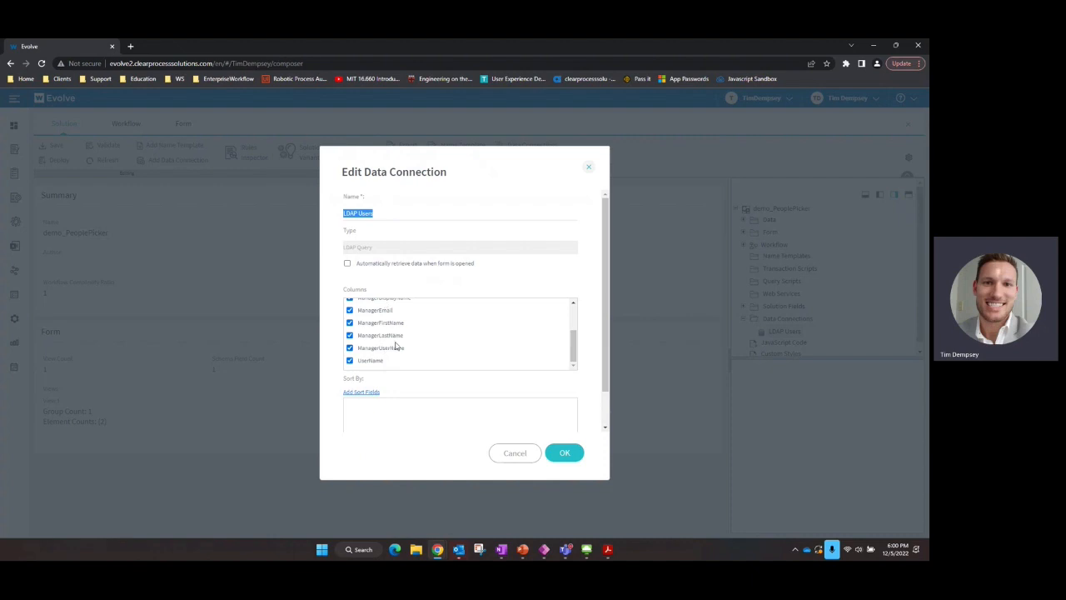
scroll(389, 341, up, 3)
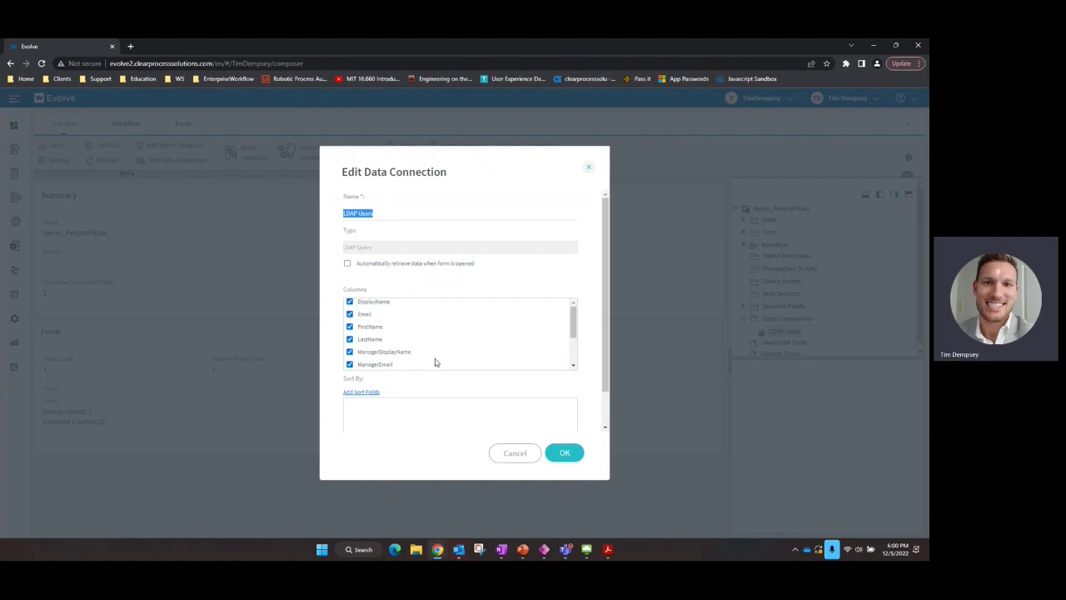
scroll(444, 363, down, 2)
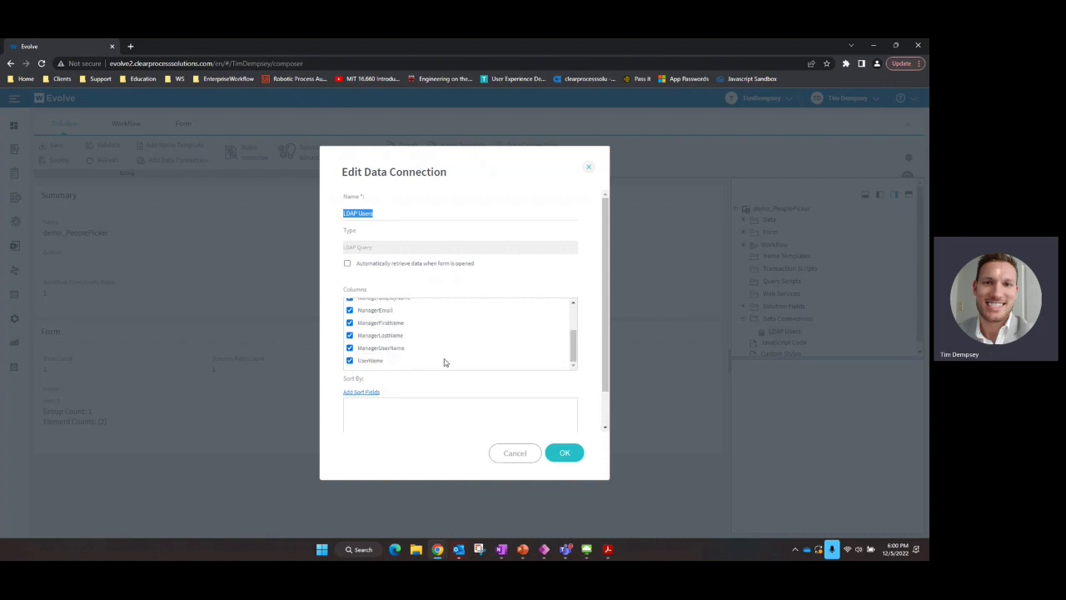
- Try out sorting on the LDAP Users data connection by adding two sort fields, remove both and accept the connection settings
scroll(360, 362, down, 1)
click(367, 353)
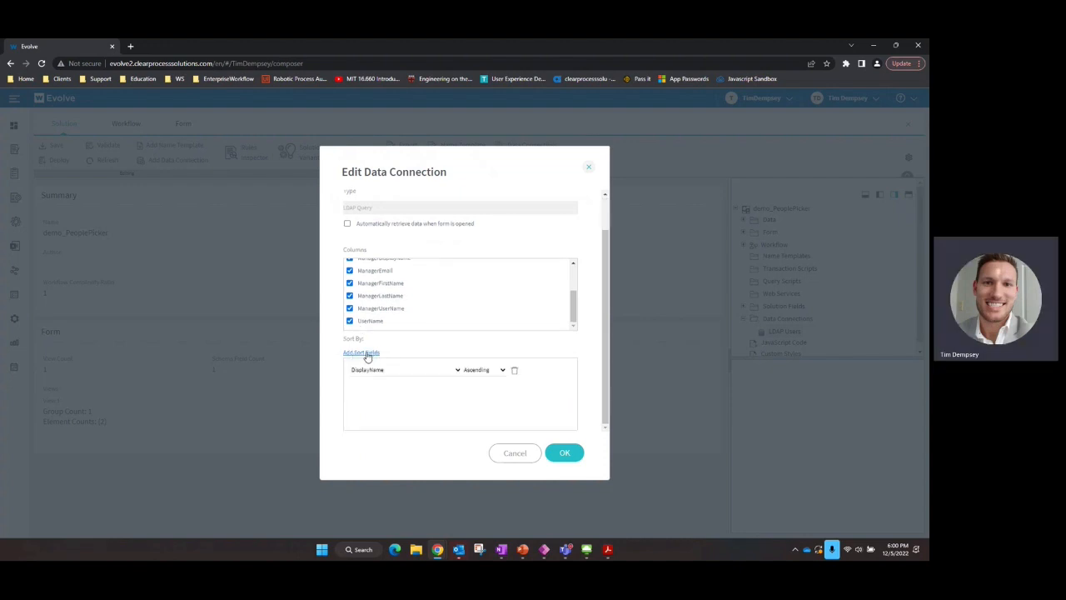
click(458, 371)
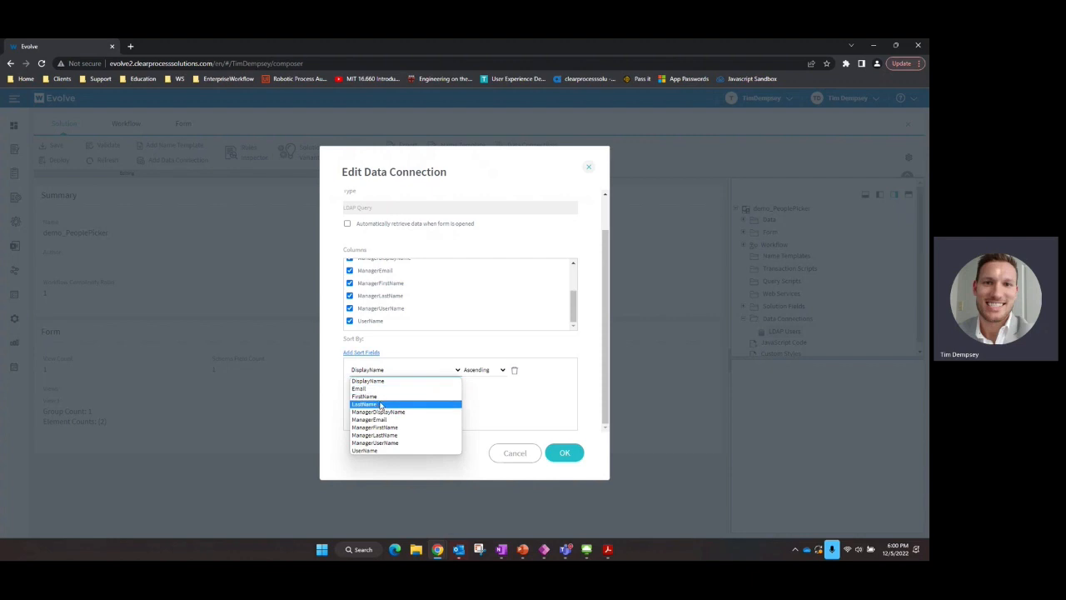
click(458, 345)
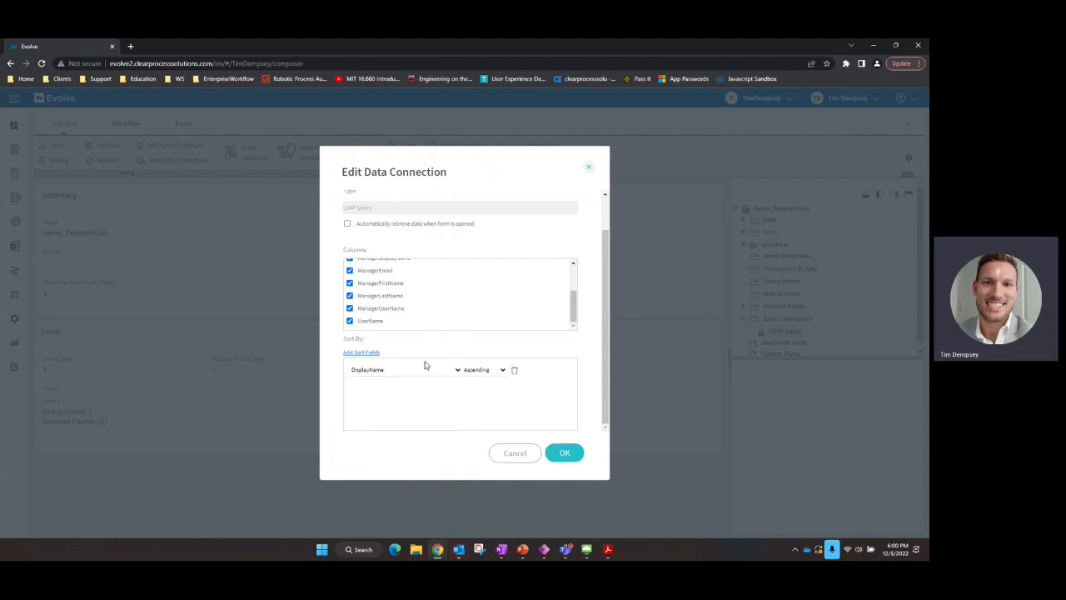
click(366, 353)
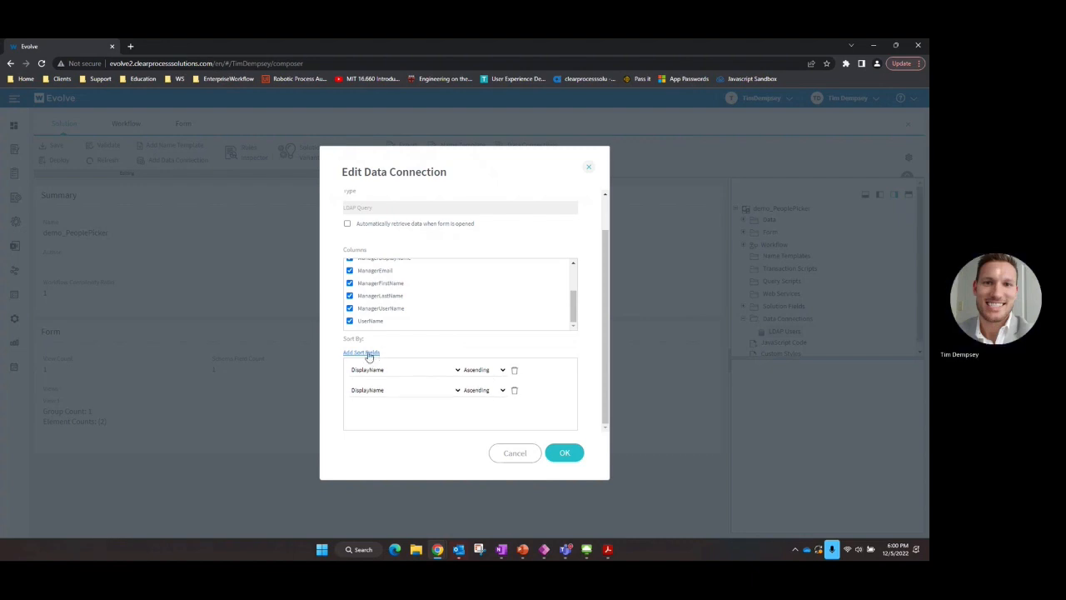
click(514, 389)
click(514, 371)
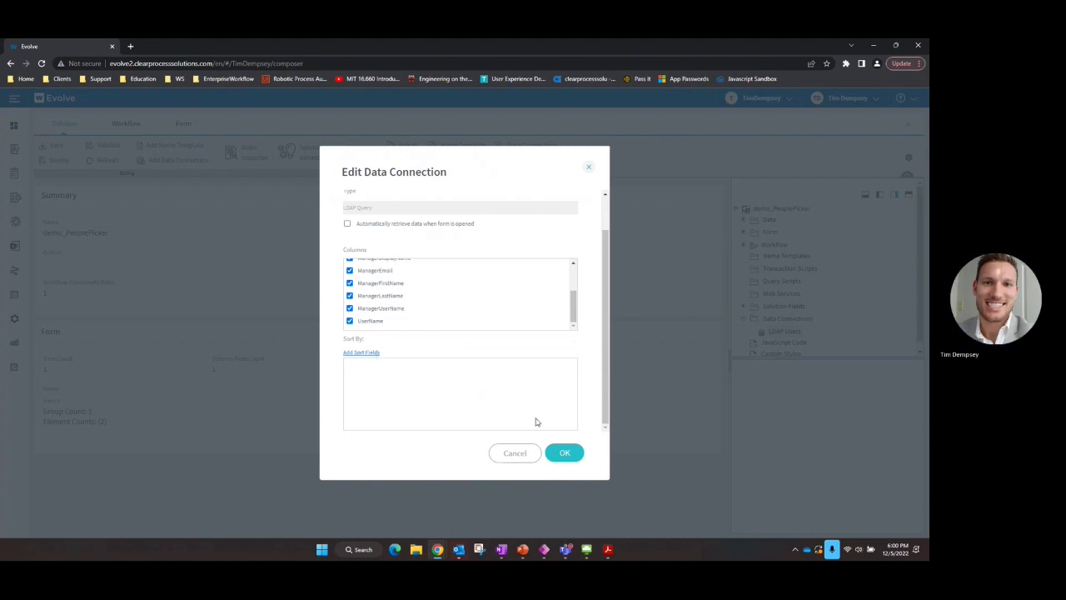
click(566, 452)
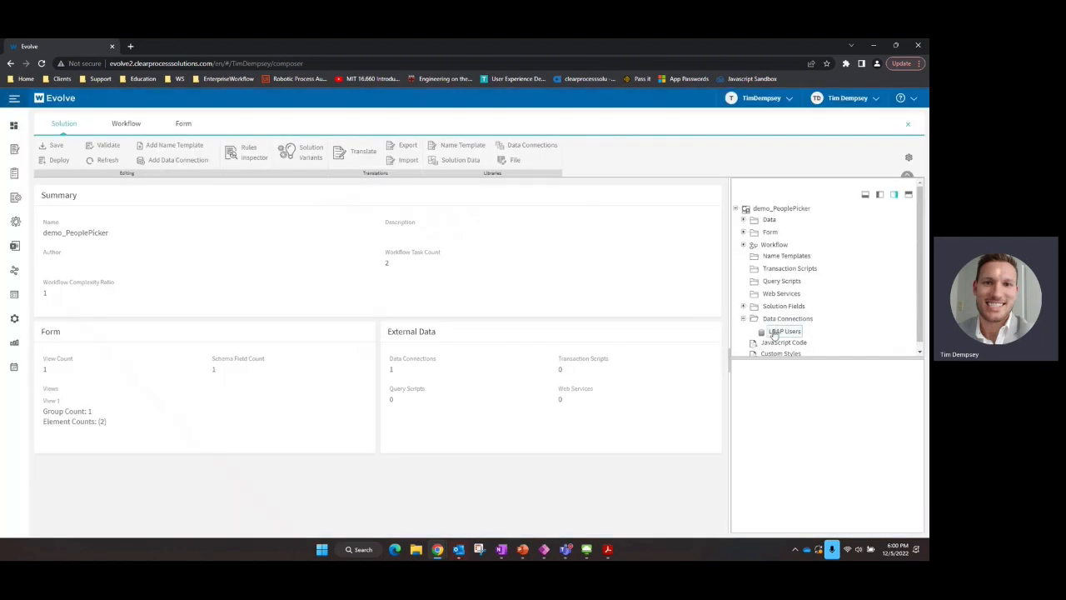
- Open the form design and select the LDAP Users group
click(185, 124)
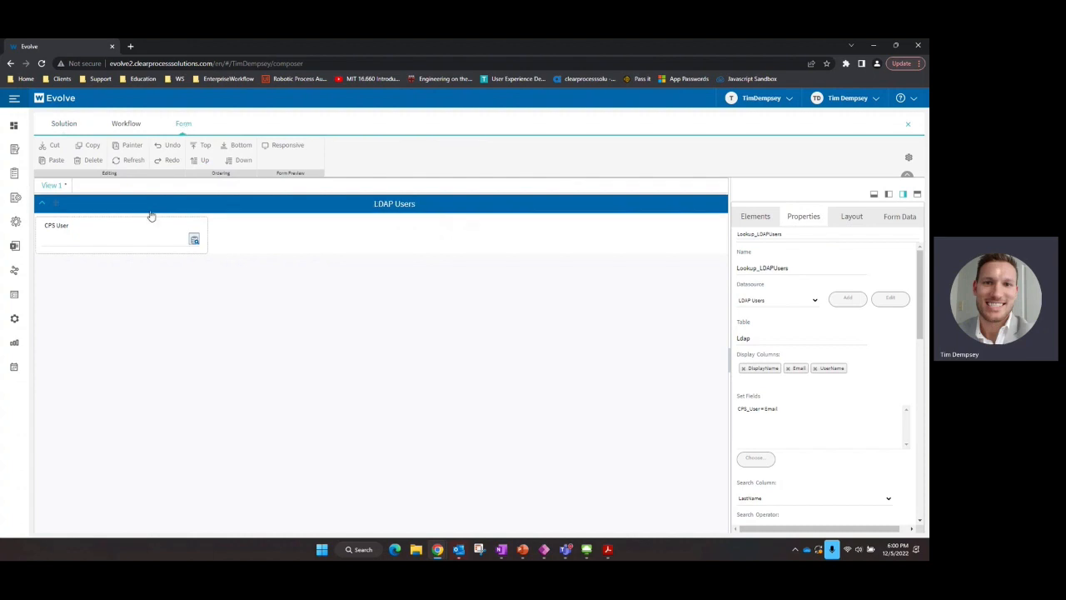
click(122, 244)
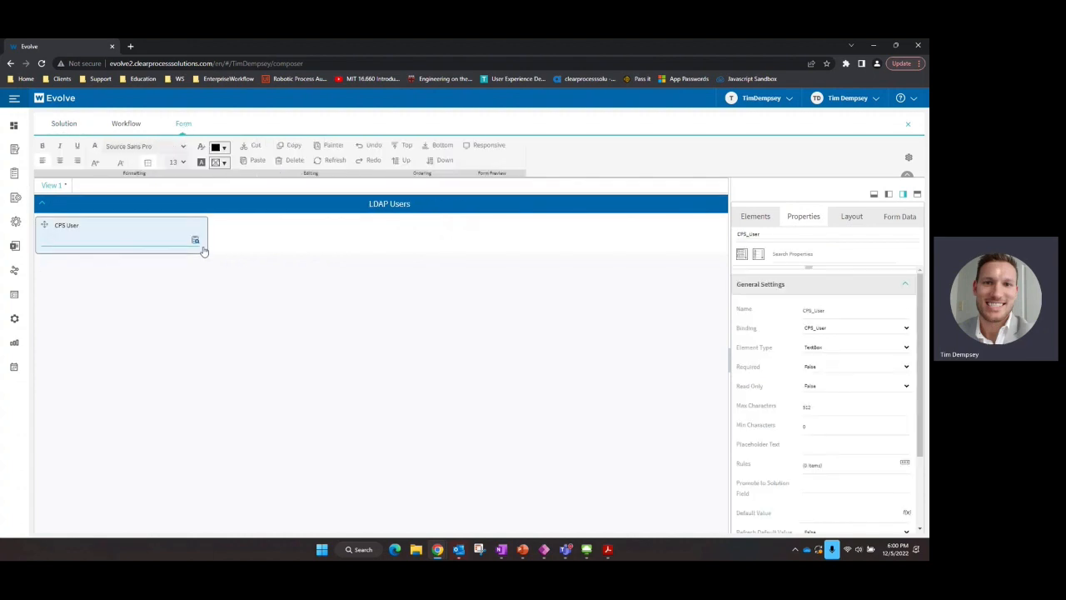
click(245, 238)
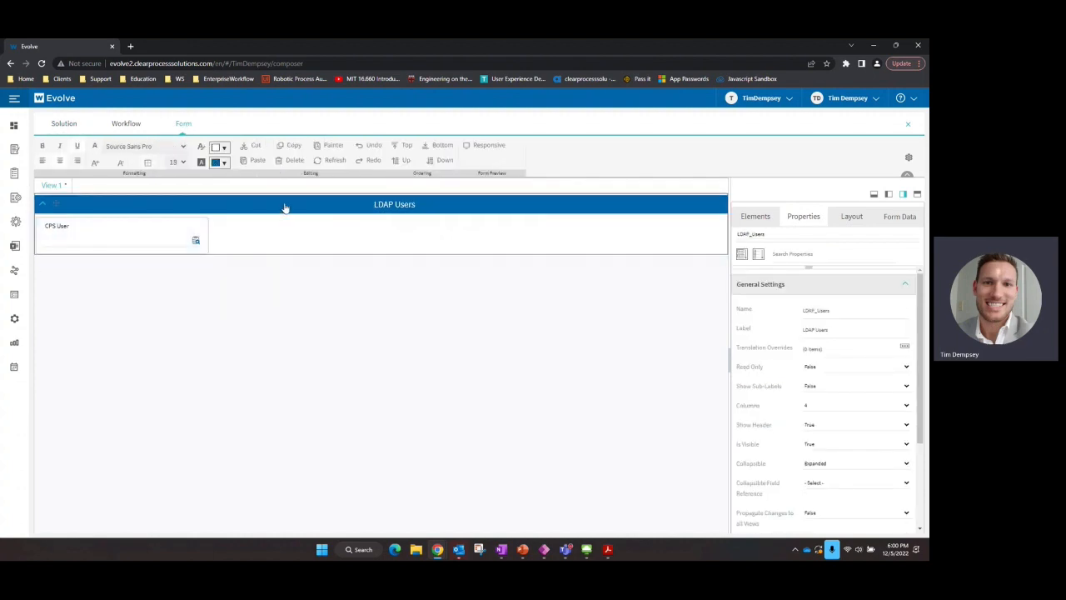
- Add a form data field named Demo_User under myFields and place it beside CPS User in the LDAP Users group
click(895, 217)
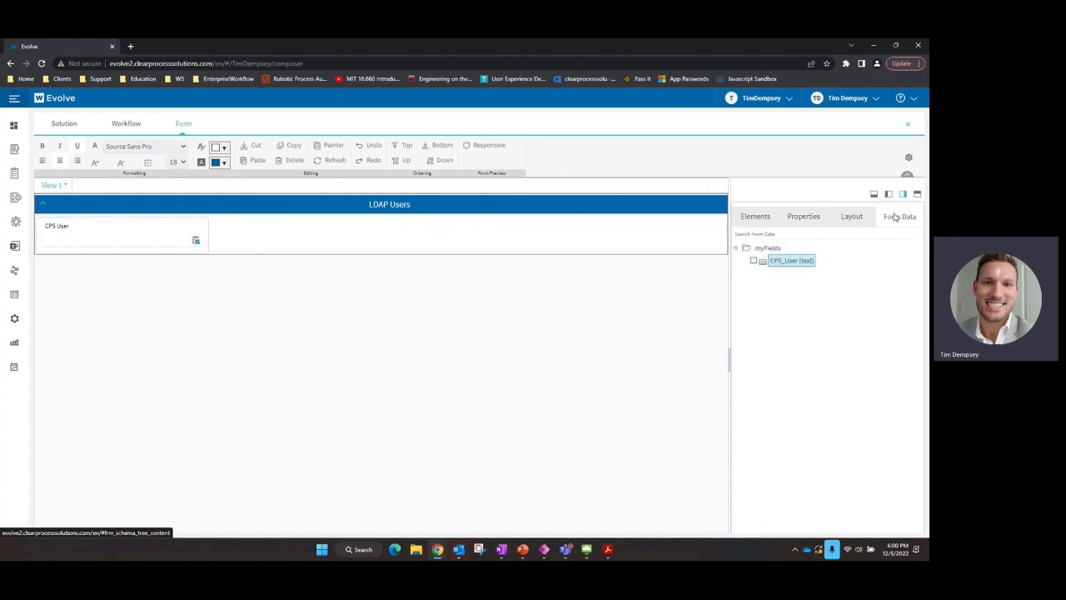
right_click(772, 254)
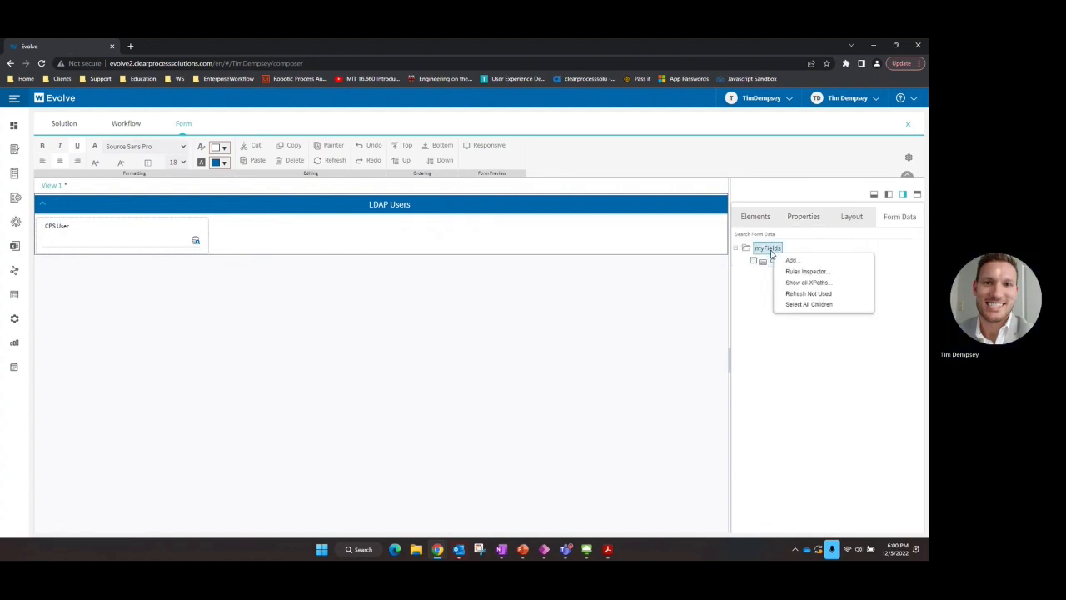
click(792, 259)
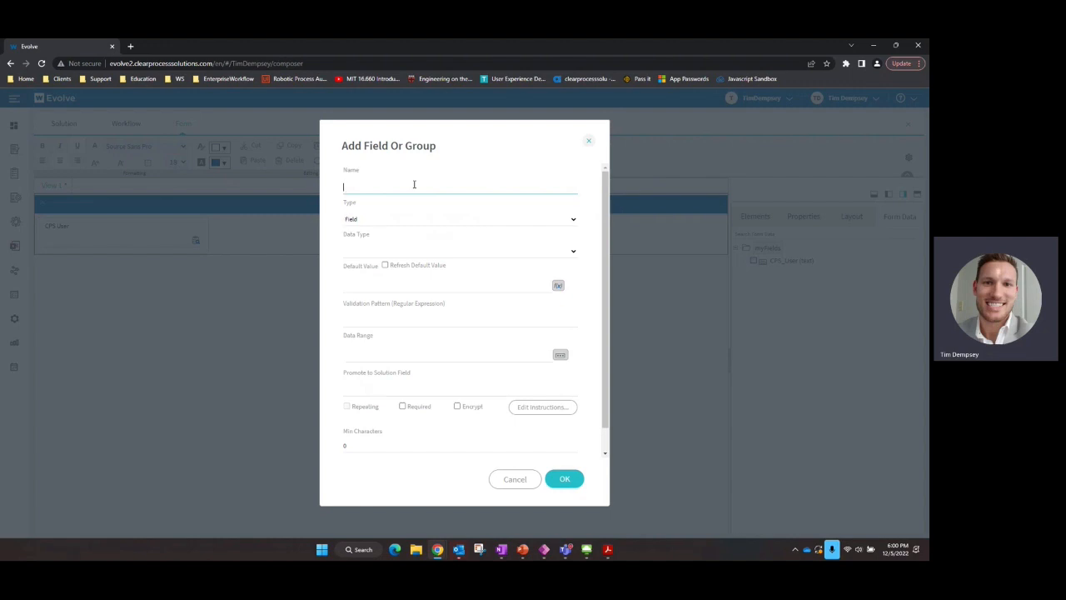
text(Demo User)
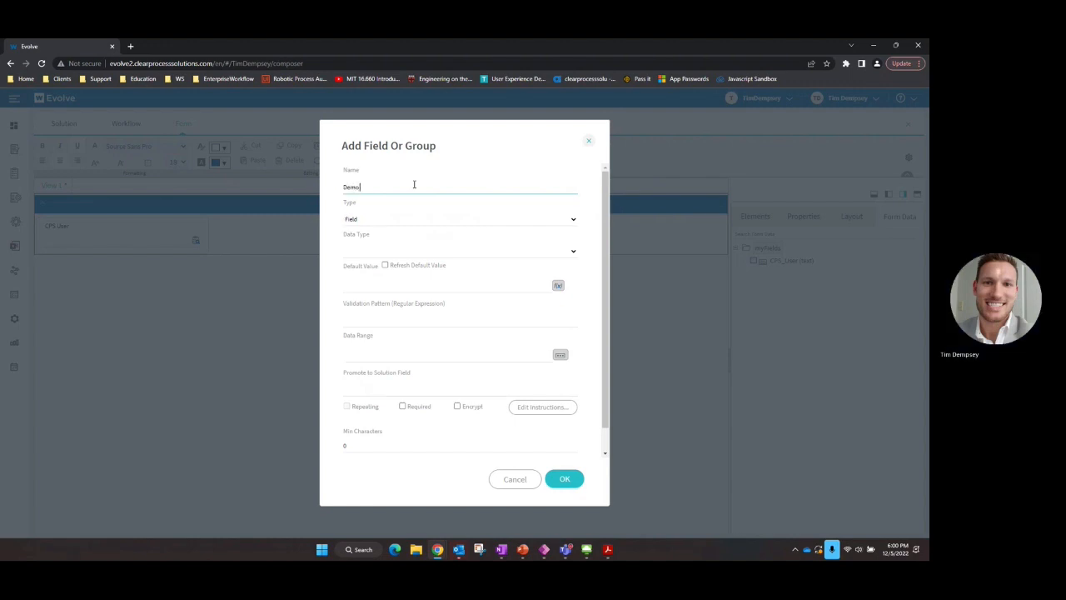
click(563, 480)
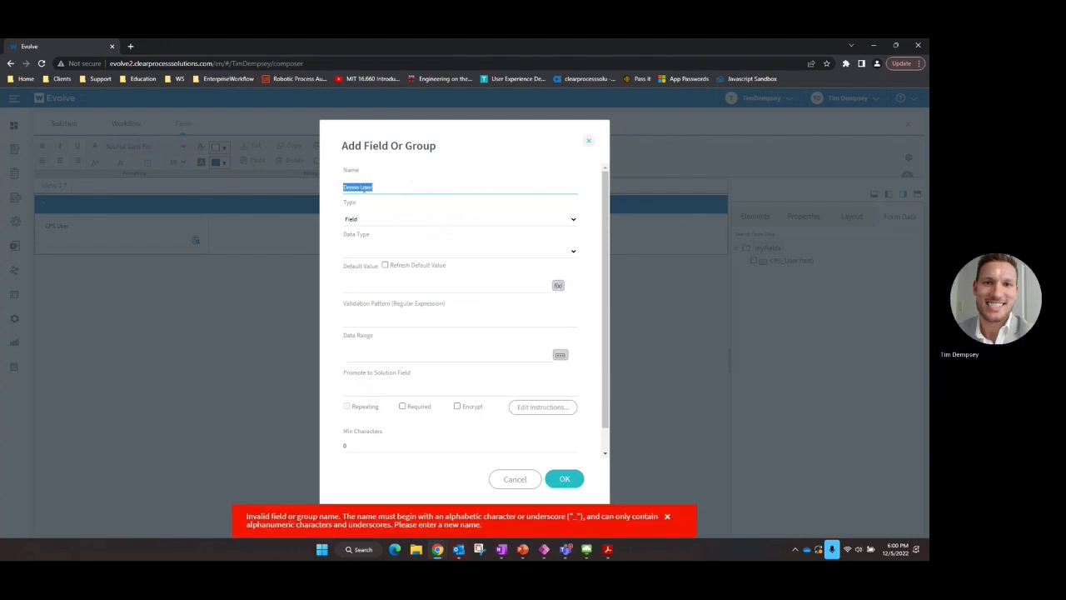
click(372, 186)
click(567, 481)
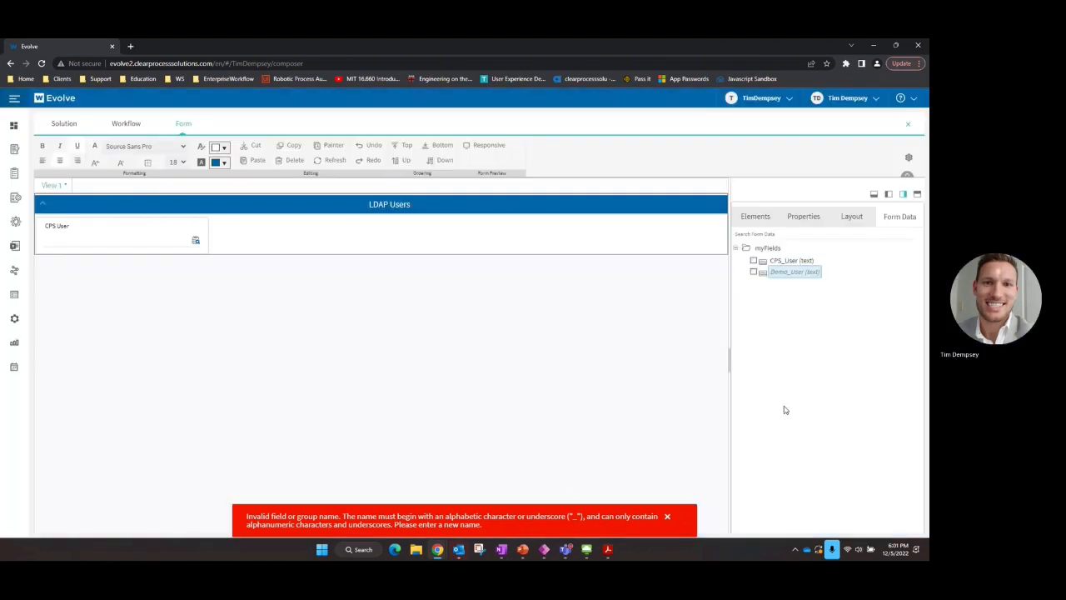
drag(805, 278, 316, 204)
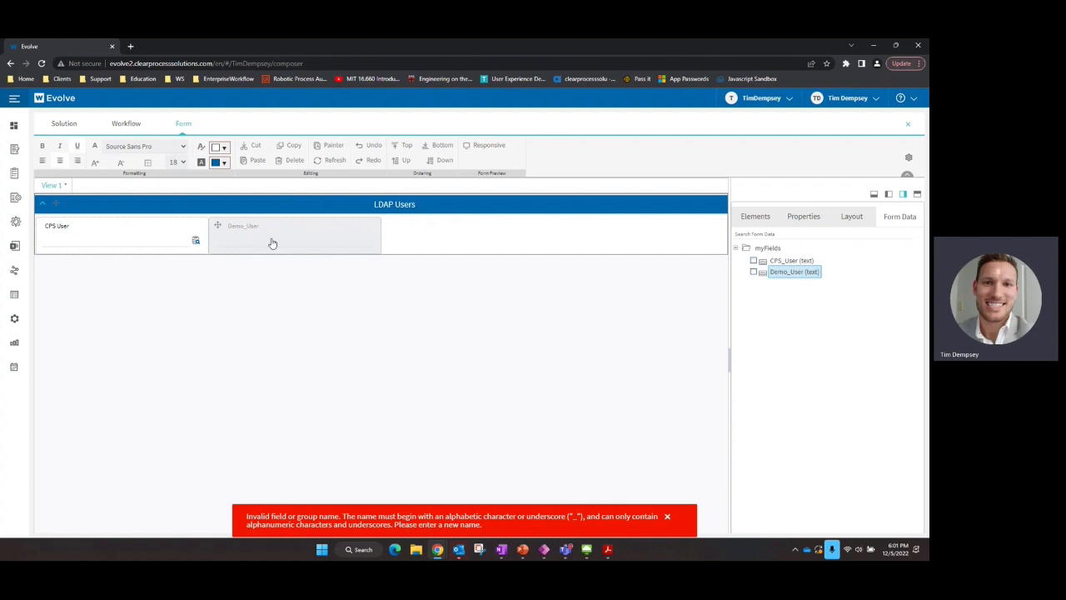
click(667, 516)
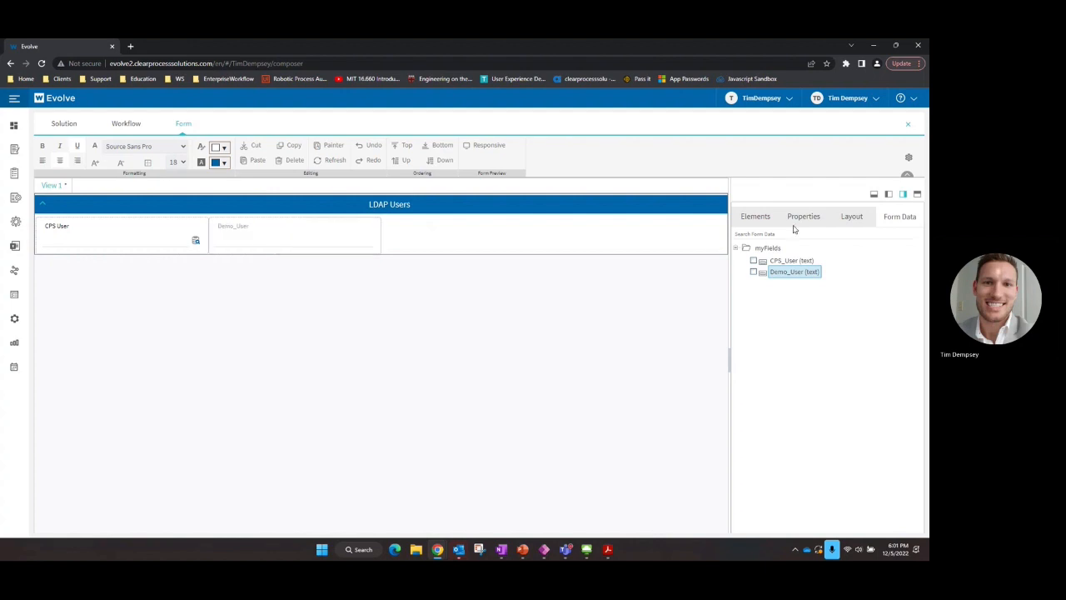
- Add a Lookup element beside the Demo_User field in the LDAP Users group
click(760, 219)
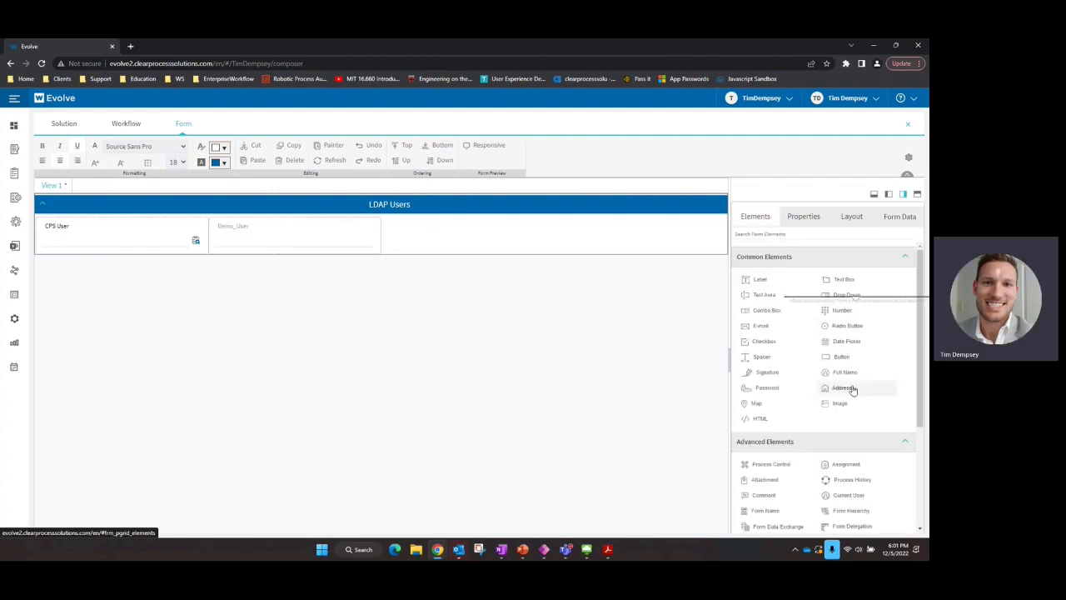
scroll(847, 455, down, 2)
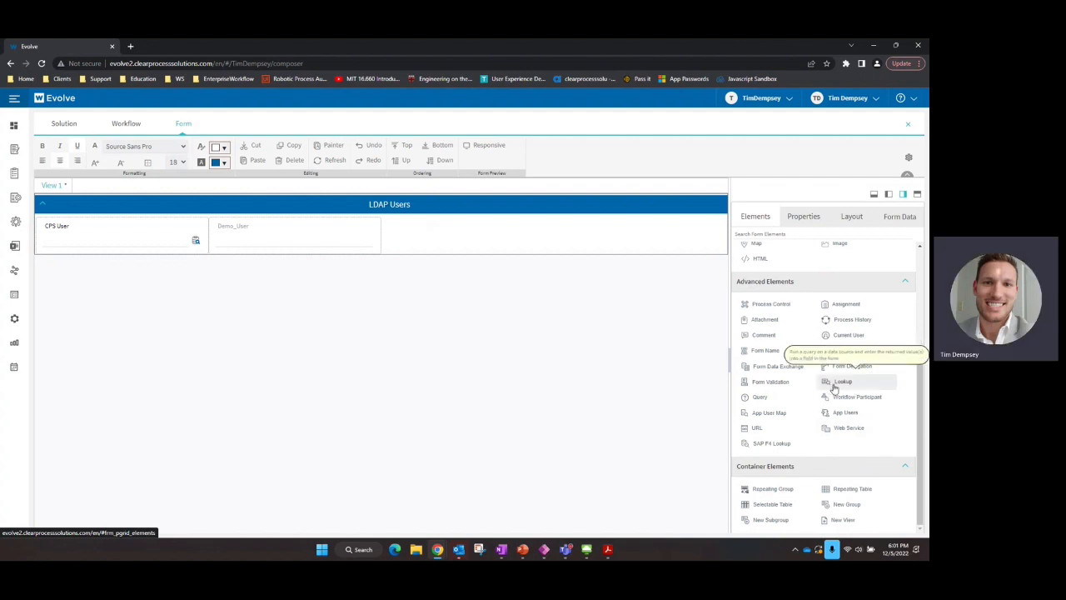
click(252, 242)
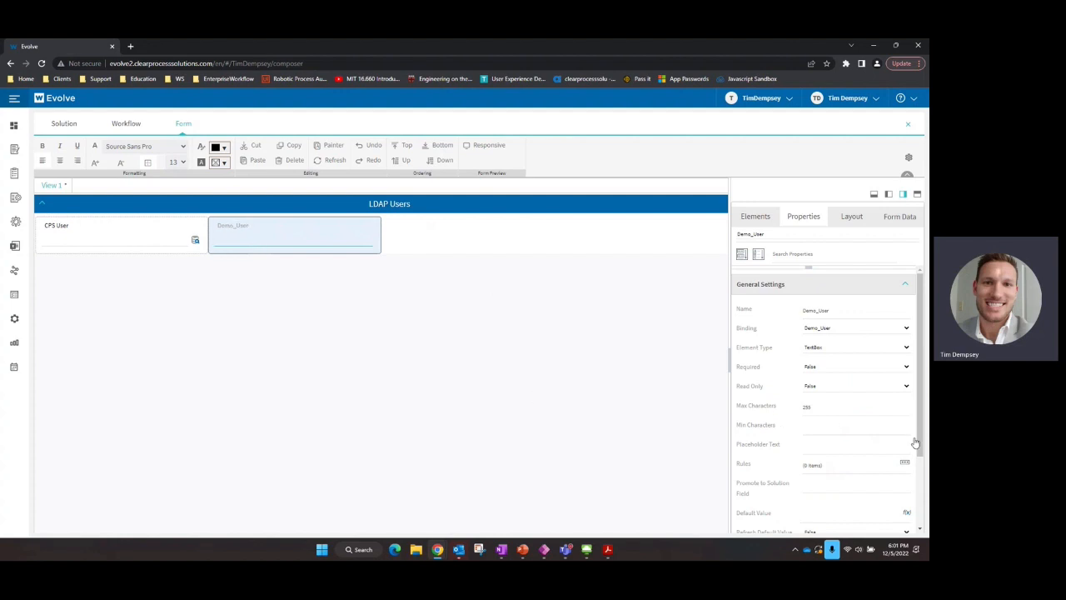
click(894, 218)
click(755, 216)
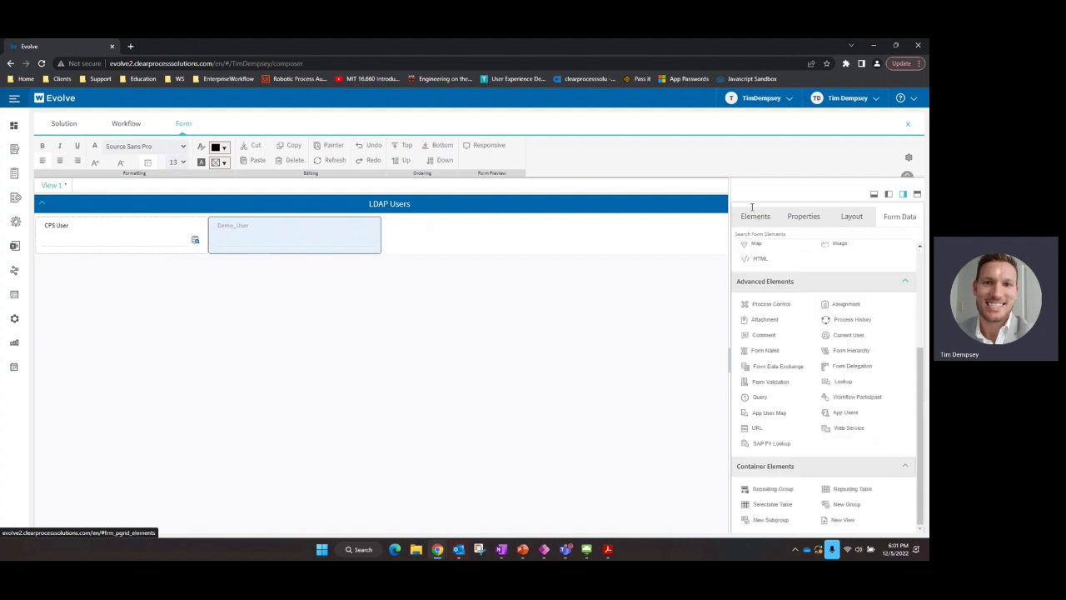
click(844, 380)
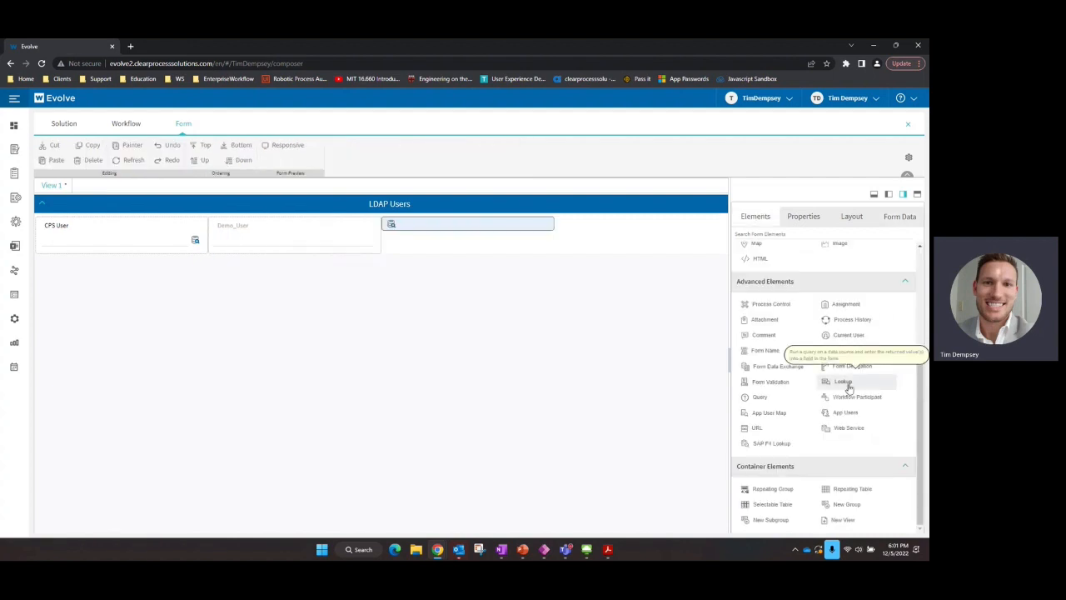
- Name the new lookup Lookup_LDAPDemo and set its datasource to LDAP Users
click(392, 225)
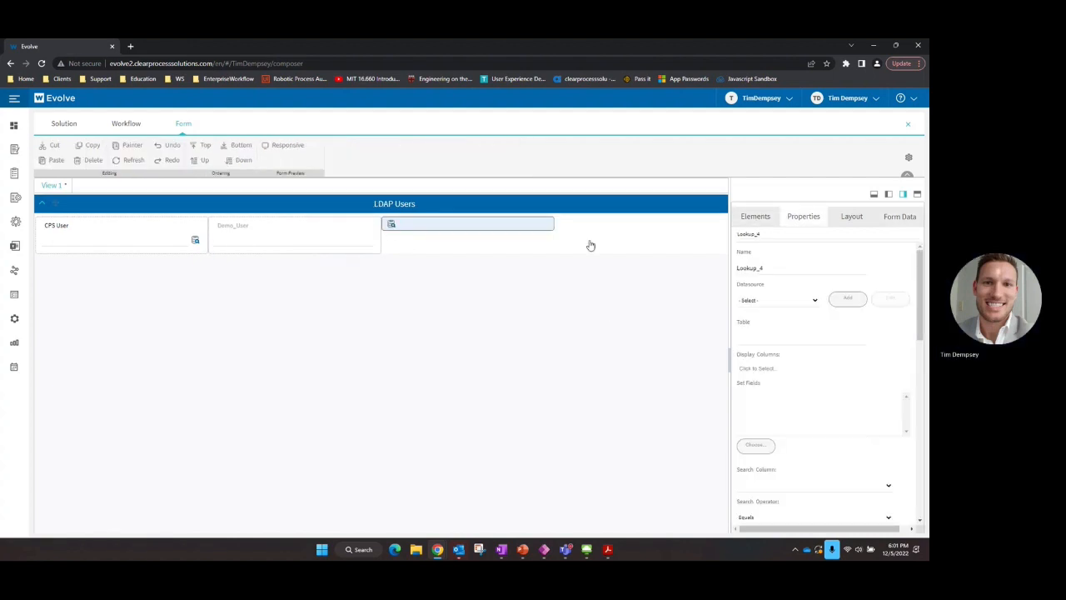
click(786, 268)
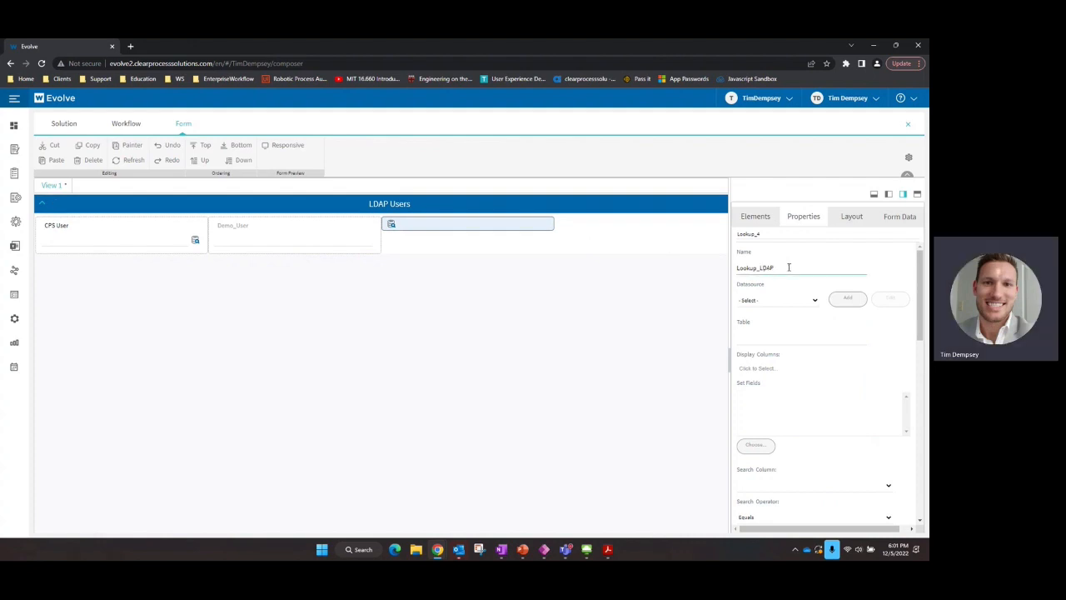
text(LDAPuemo)
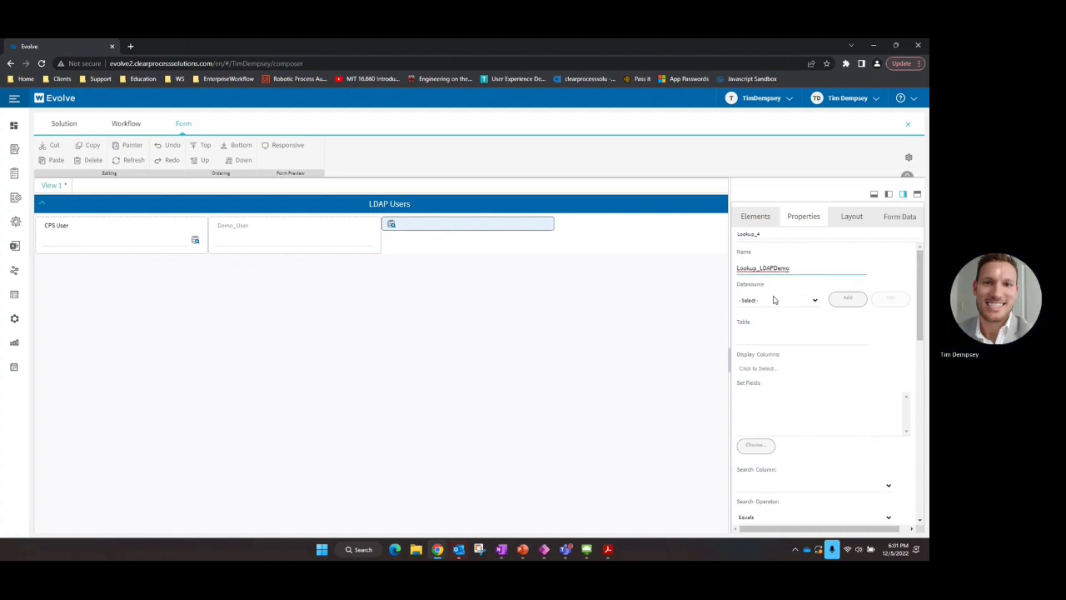
click(775, 300)
click(760, 319)
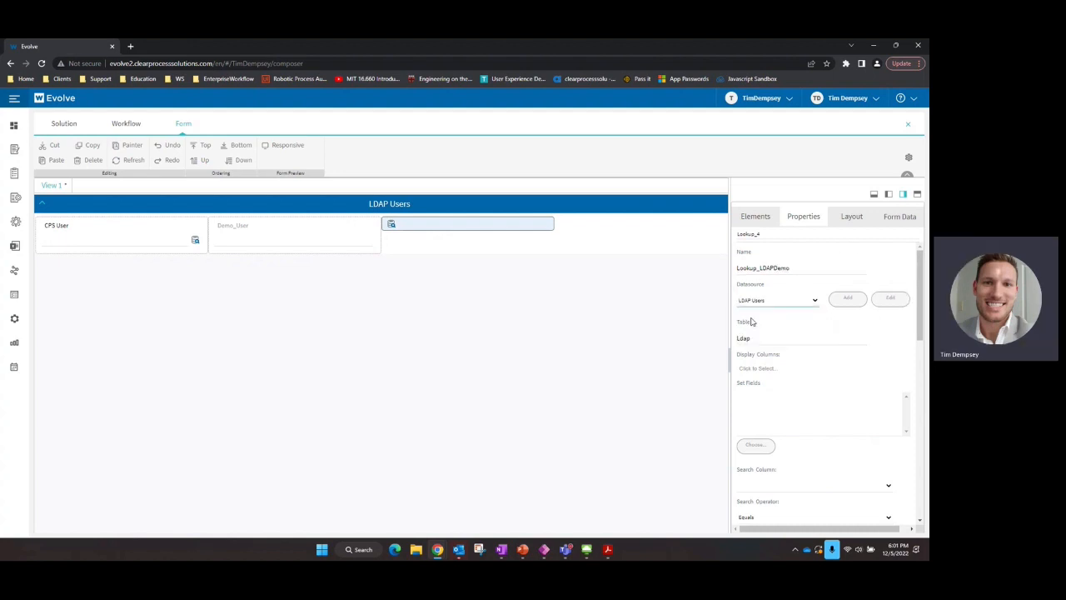
- Choose DisplayName, Email and UserName as the display columns of the Lookup_LDAPDemo lookup
scroll(821, 351, down, 1)
scroll(785, 333, up, 1)
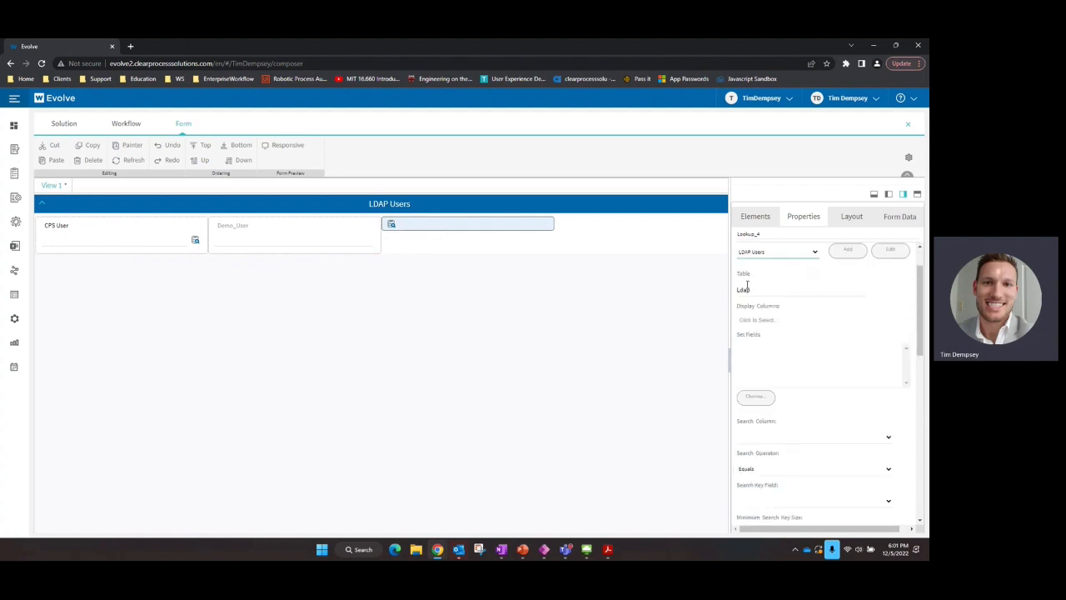
click(780, 293)
click(756, 321)
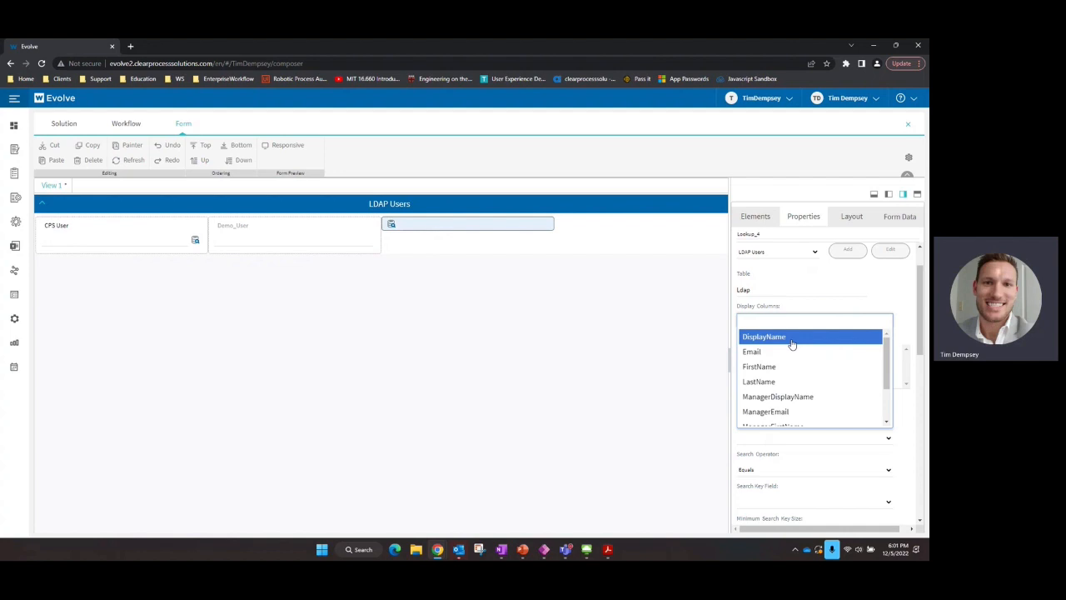
click(783, 338)
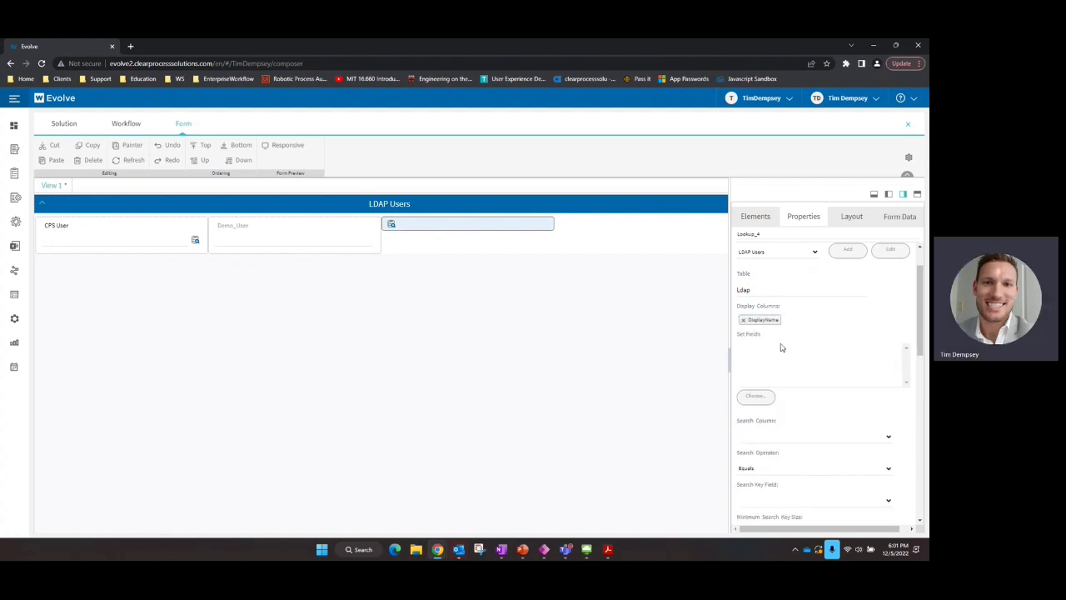
click(804, 325)
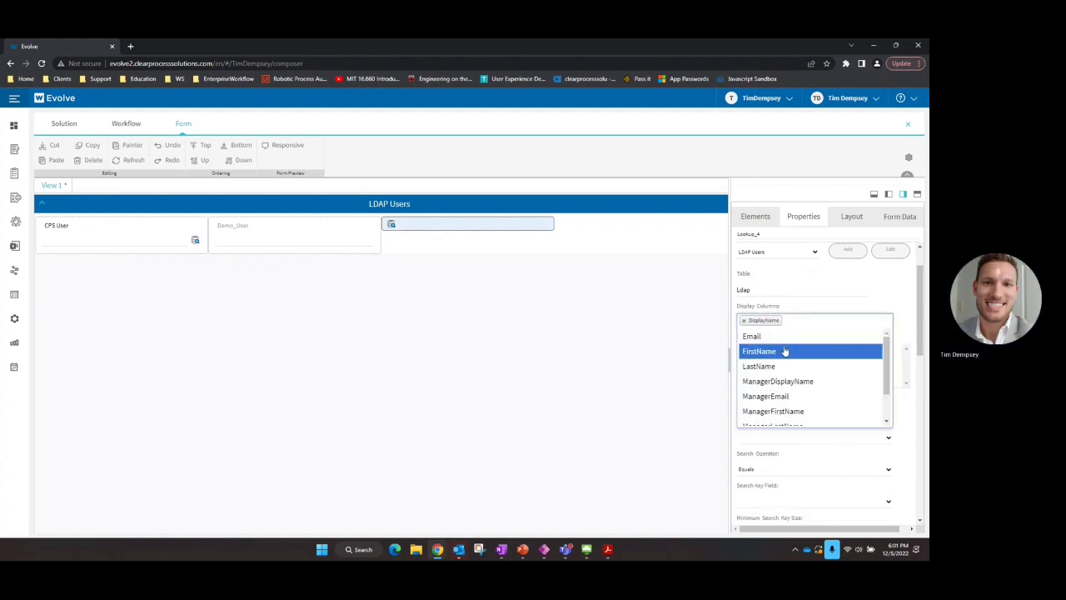
scroll(781, 354, down, 2)
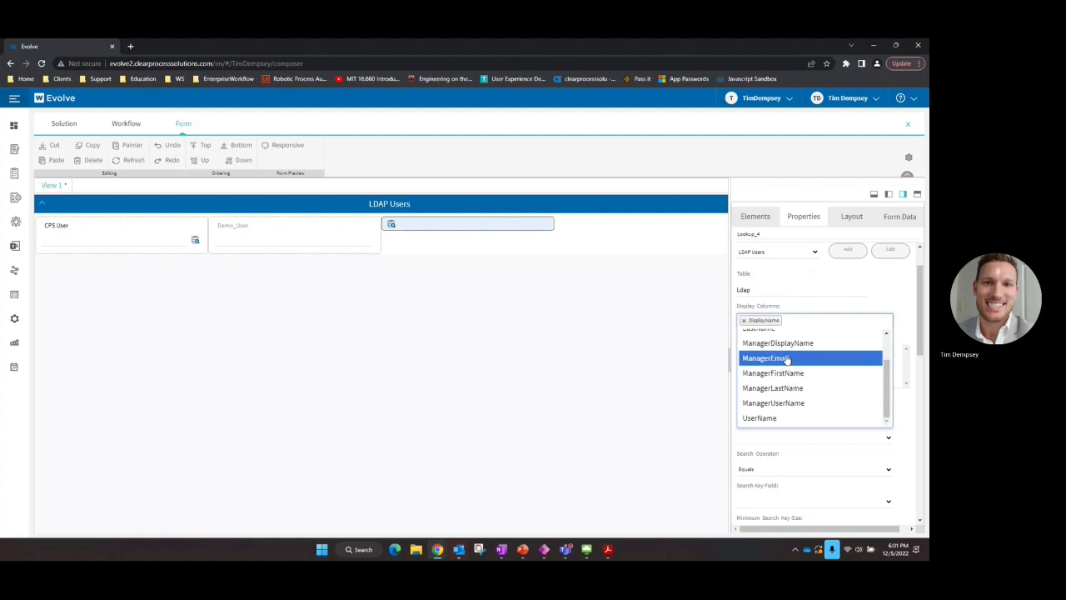
scroll(786, 375, up, 3)
click(781, 337)
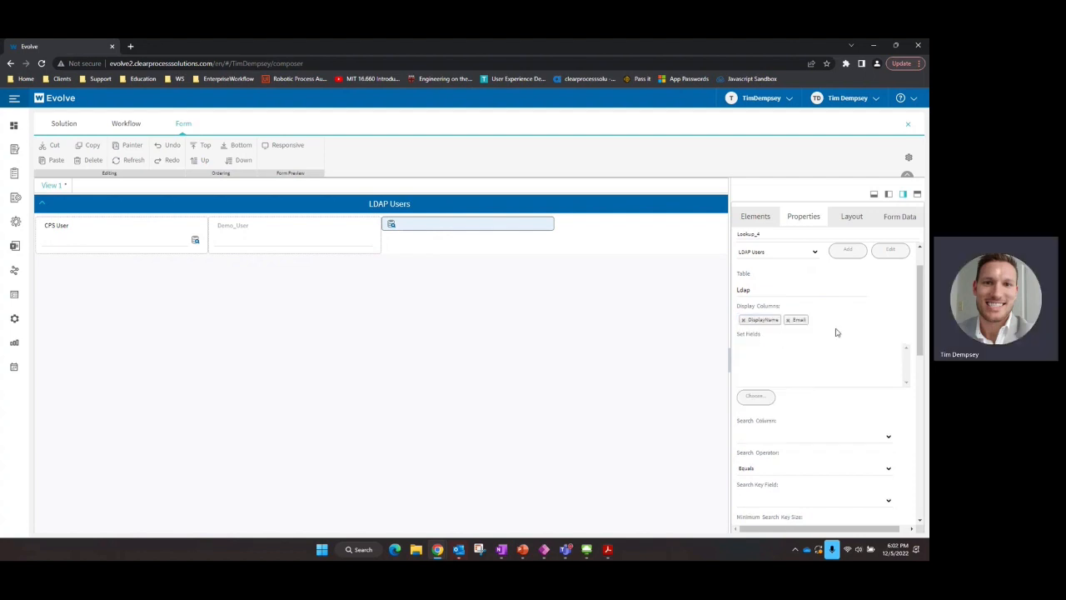
click(837, 330)
scroll(812, 353, down, 2)
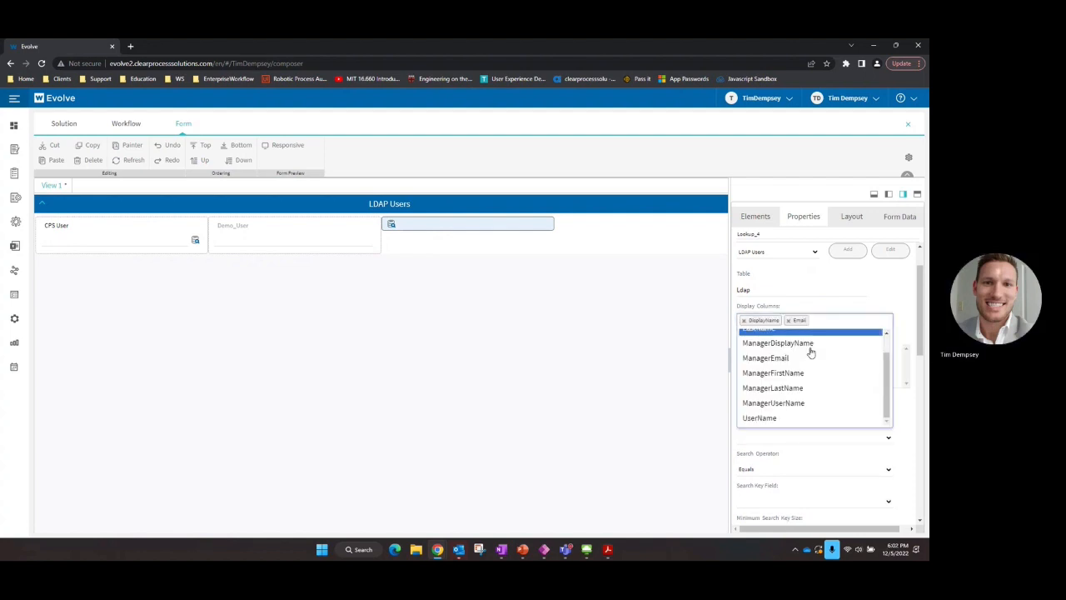
click(783, 419)
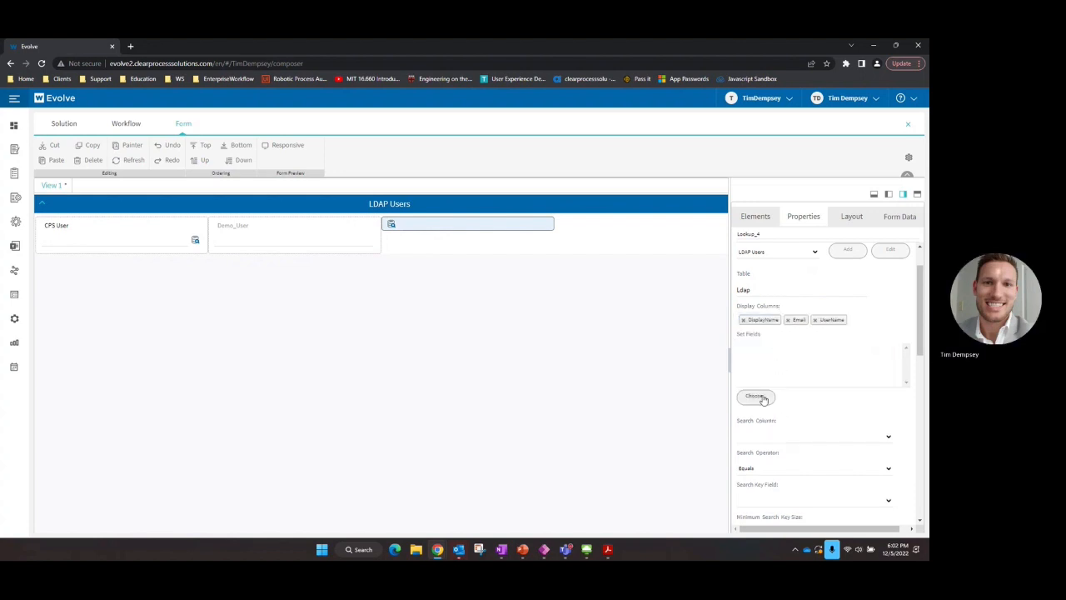
- Map the Demo_User field to the Email column in the lookup's Set Fields settings
click(761, 397)
click(383, 260)
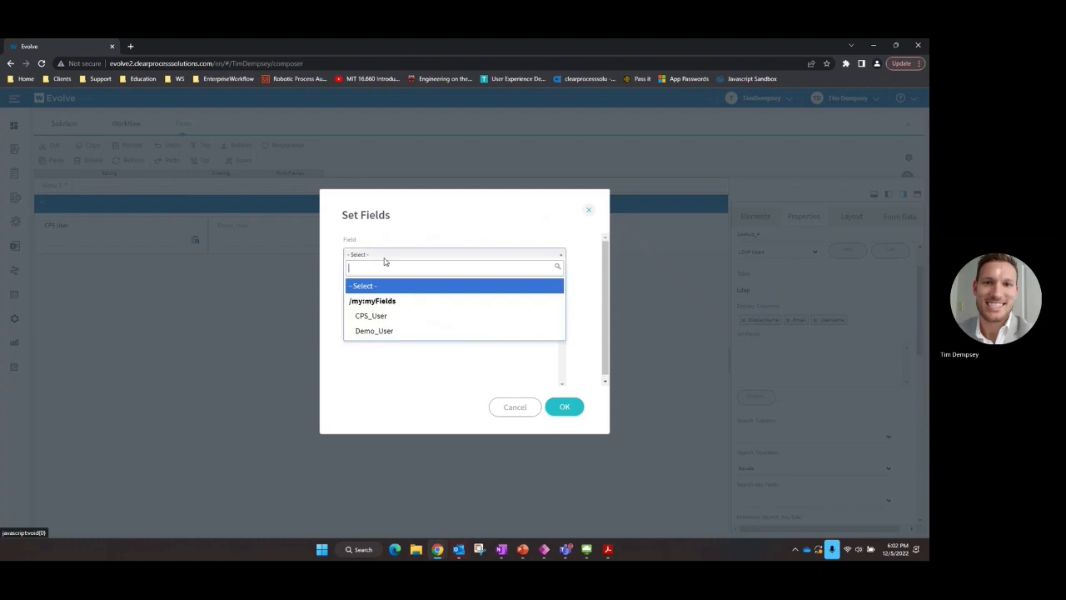
click(366, 328)
click(382, 293)
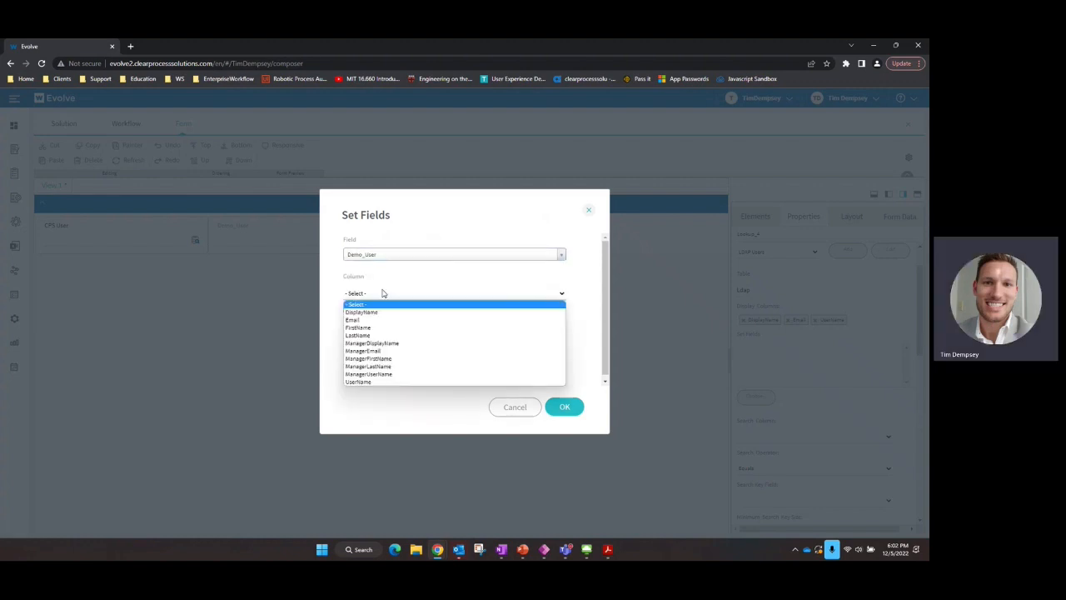
click(377, 322)
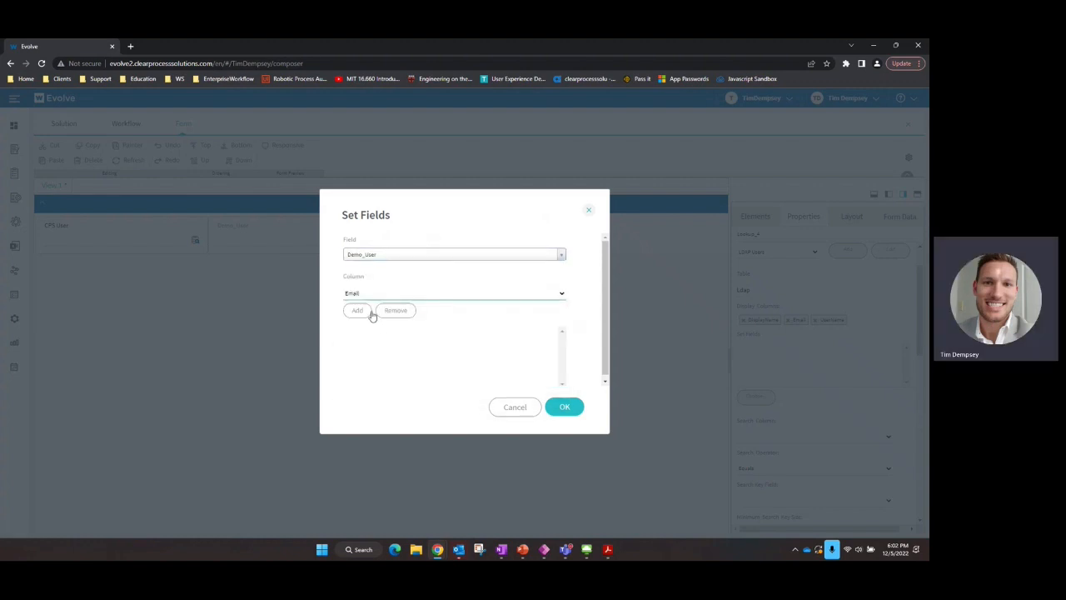
click(356, 311)
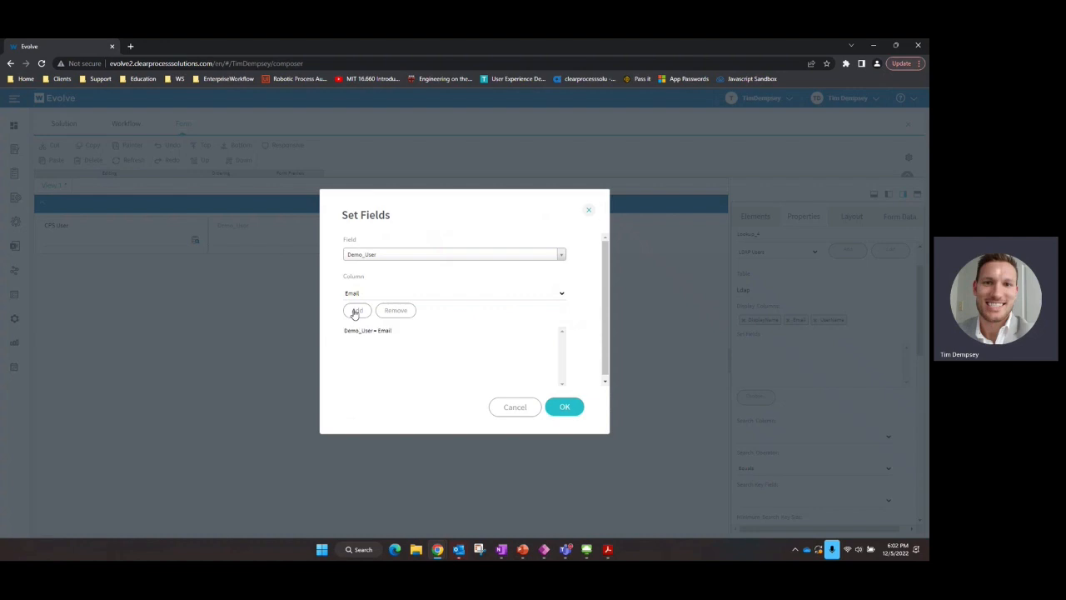
click(564, 408)
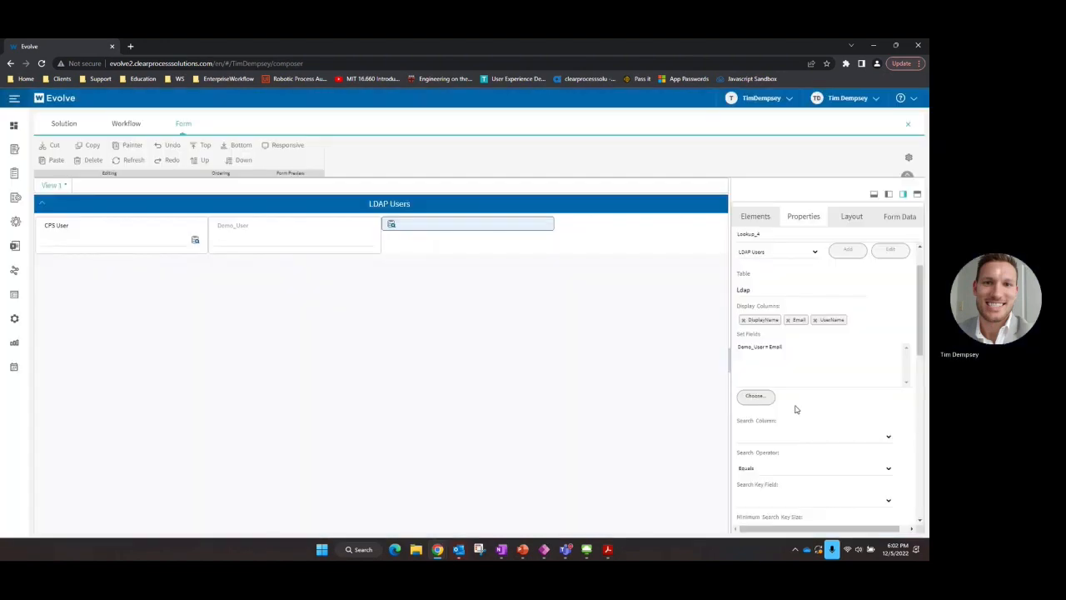
- Configure the lookup to search the DisplayName column with the Like operator, using Demo_User as the search key field
scroll(795, 409, down, 1)
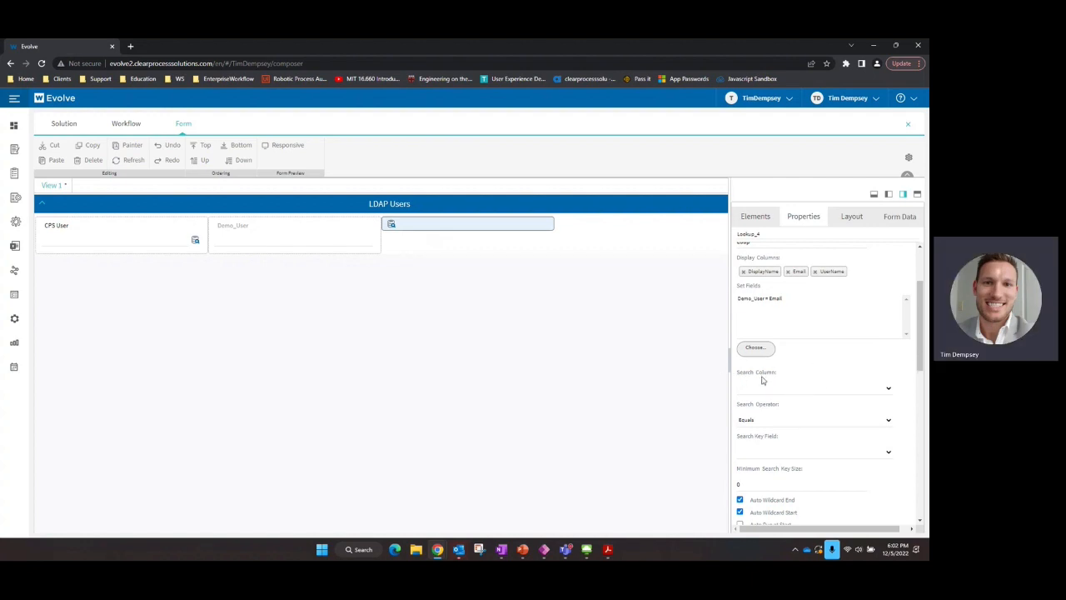
click(758, 389)
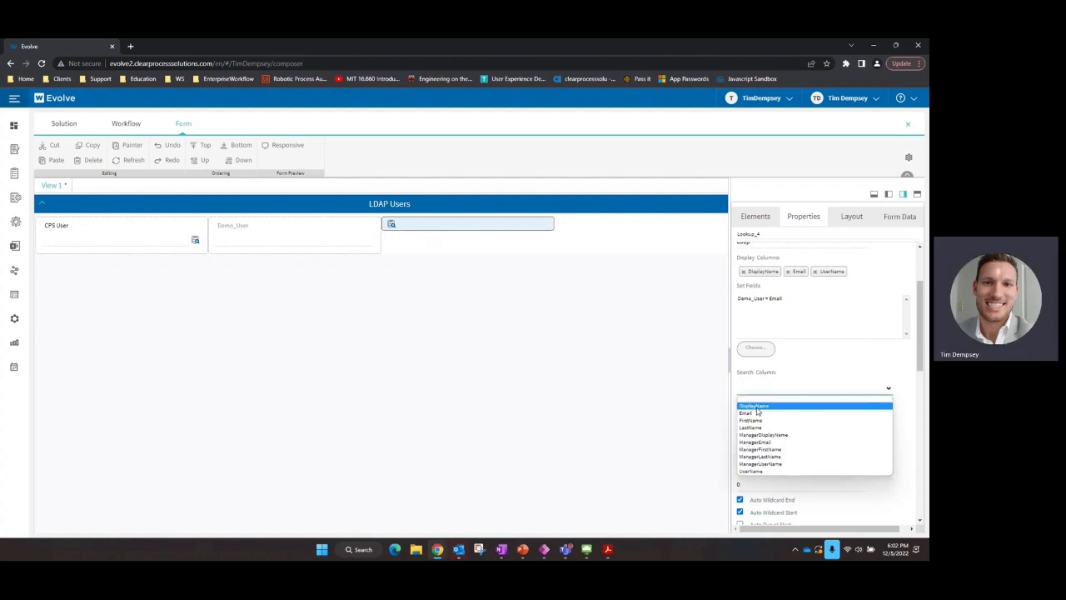
click(771, 406)
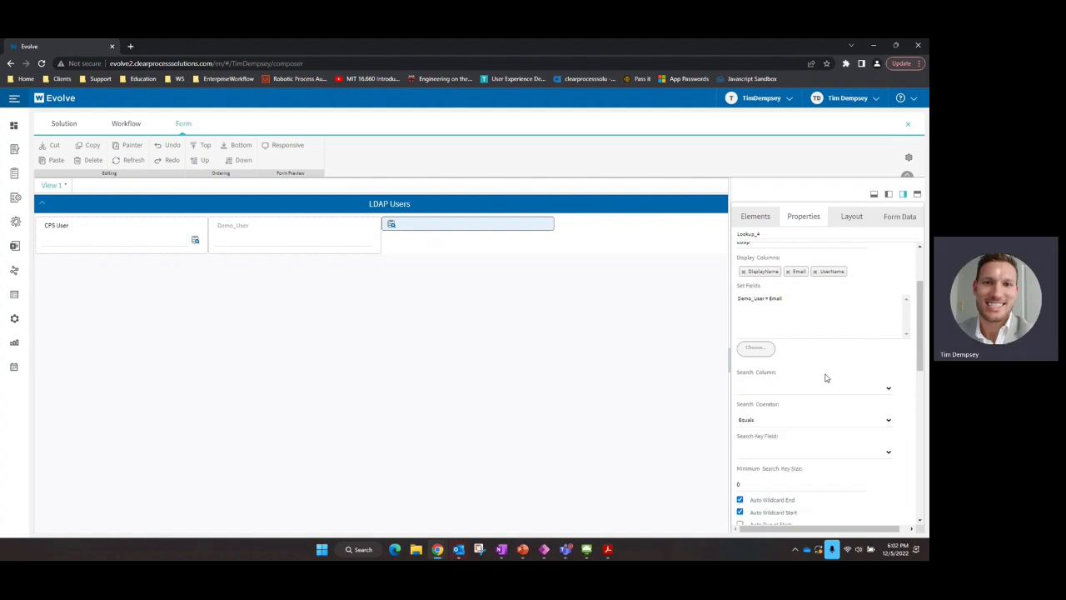
click(765, 423)
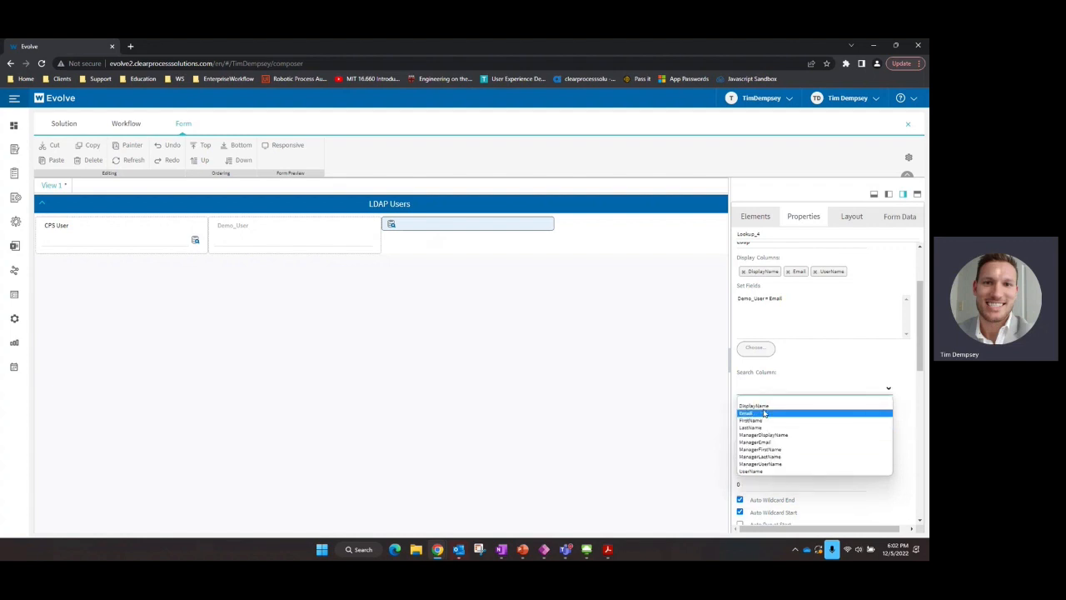
click(764, 410)
click(757, 421)
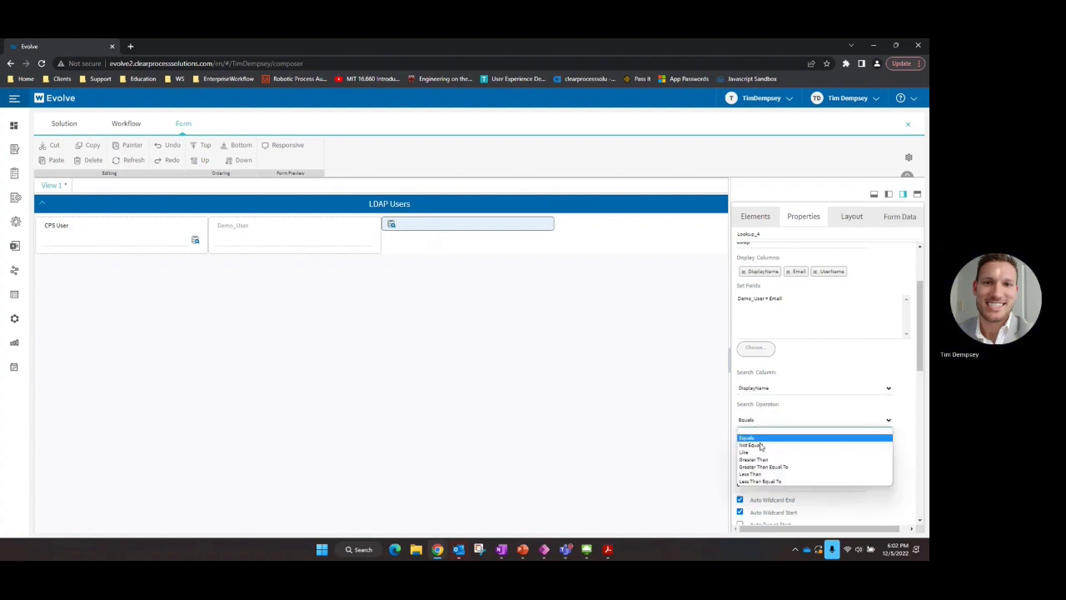
click(748, 452)
click(759, 451)
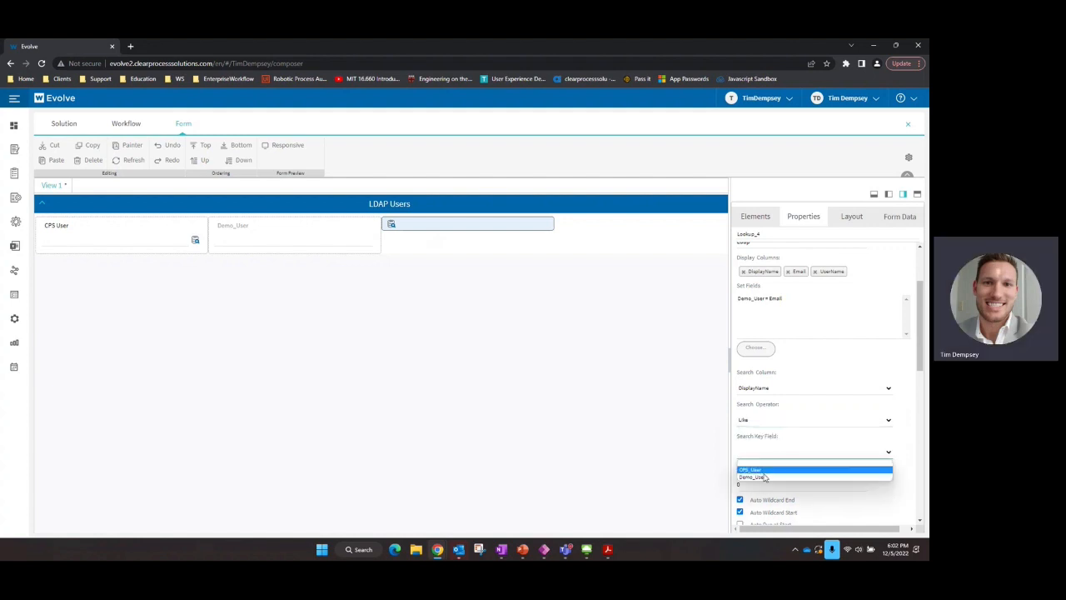
click(761, 477)
- Set the lookup's minimum search key size to 3 and turn off Run when Field Changes
scroll(790, 440, down, 3)
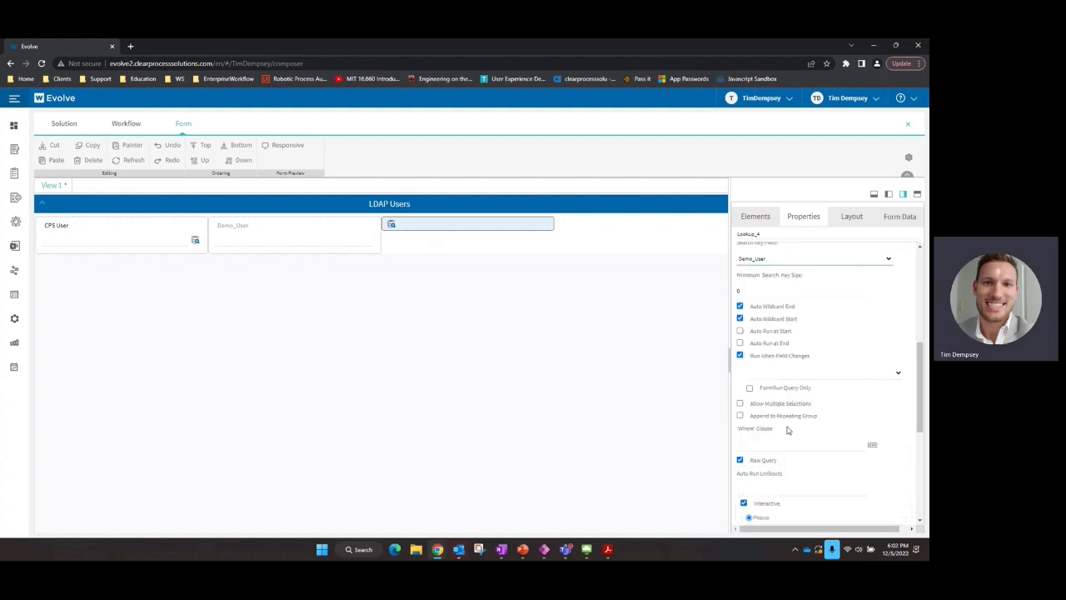
scroll(771, 391, up, 1)
drag(762, 338, 723, 342)
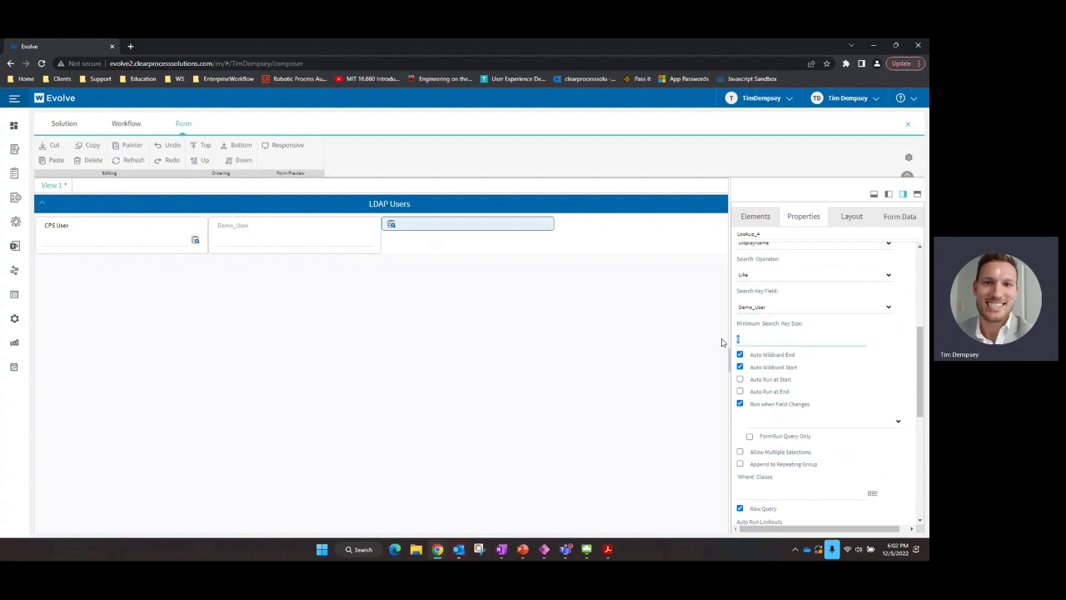
text(3)
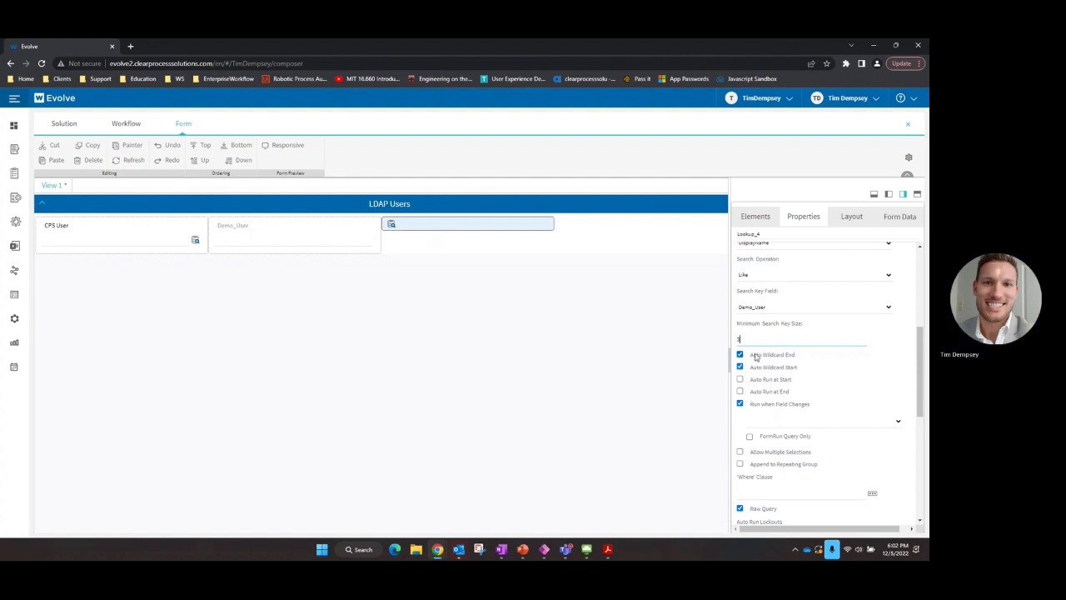
scroll(759, 407, down, 1)
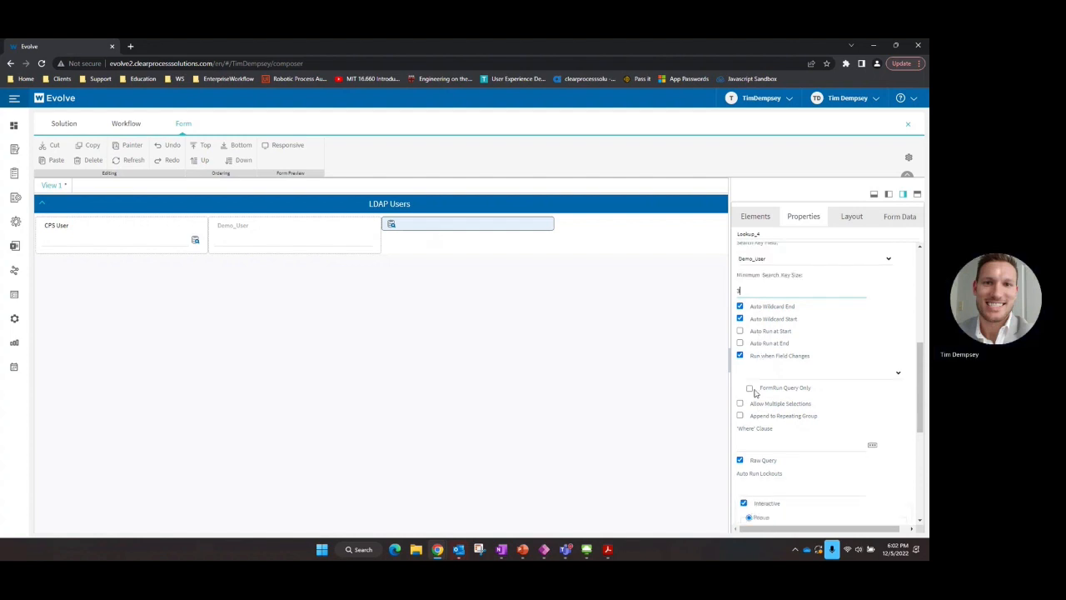
click(740, 355)
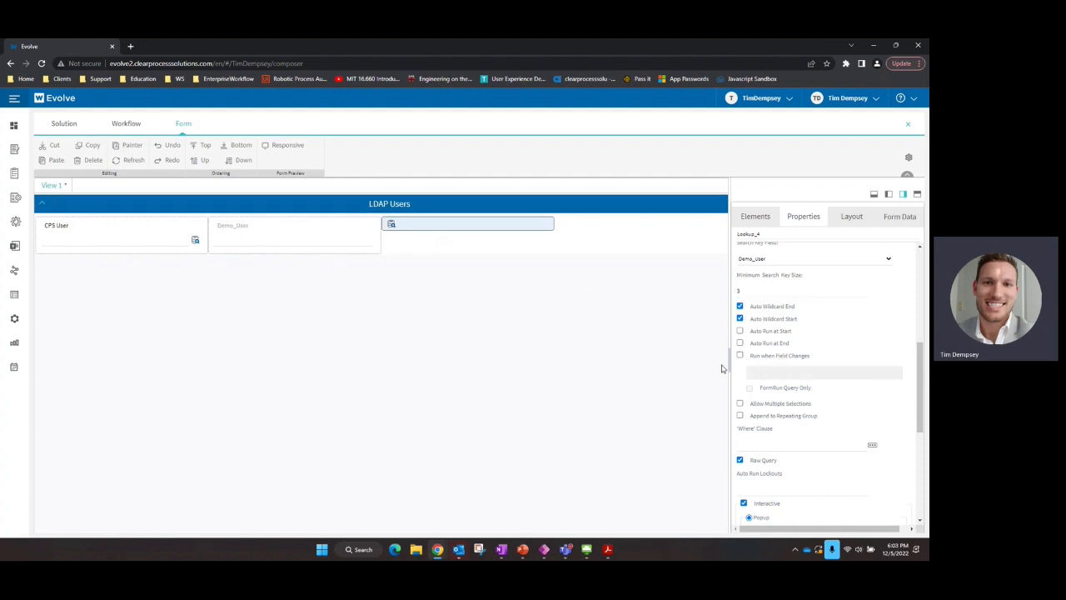
- Set the lookup's Image Field Association to Demo_User
scroll(776, 414, down, 1)
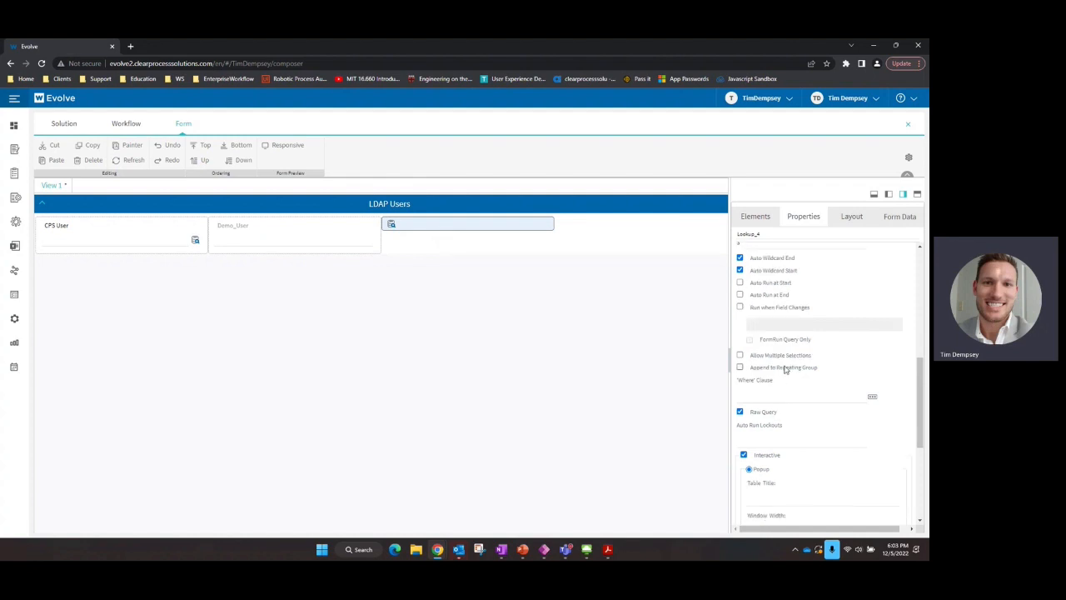
scroll(784, 370, down, 2)
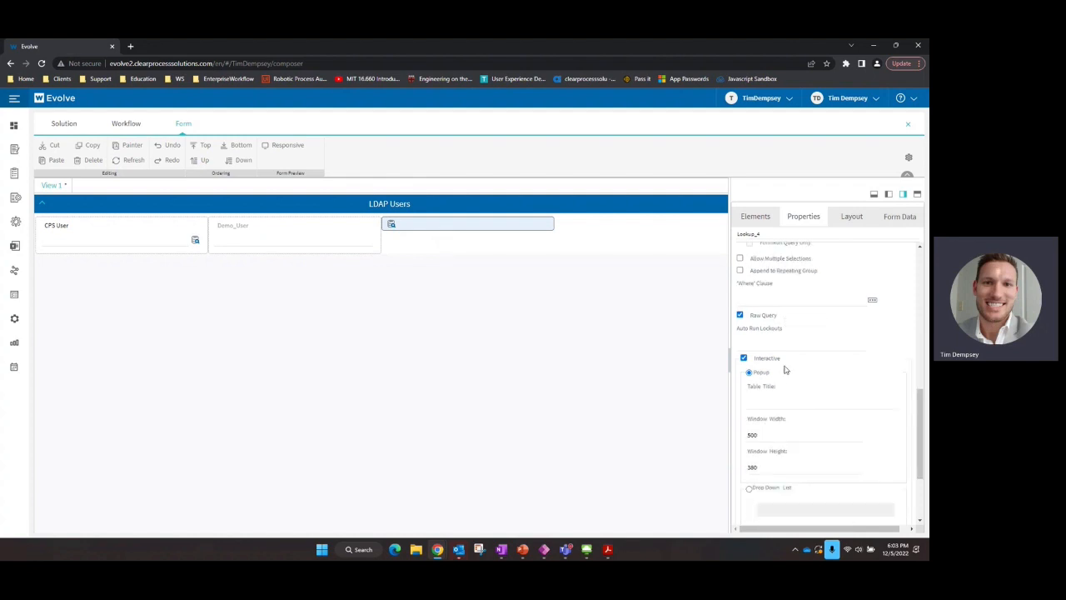
scroll(792, 397, up, 2)
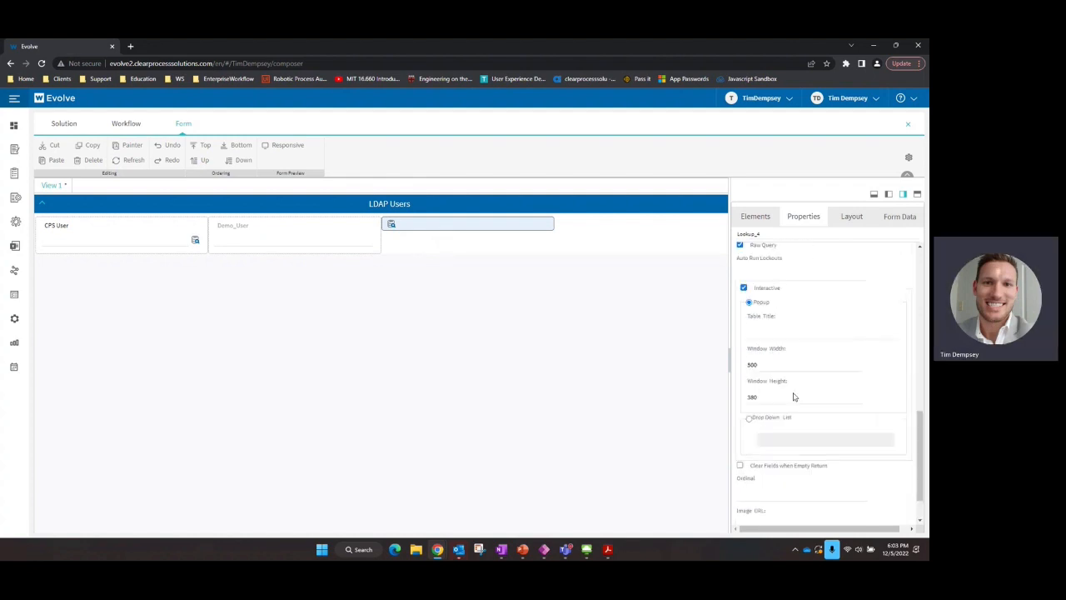
scroll(792, 397, down, 2)
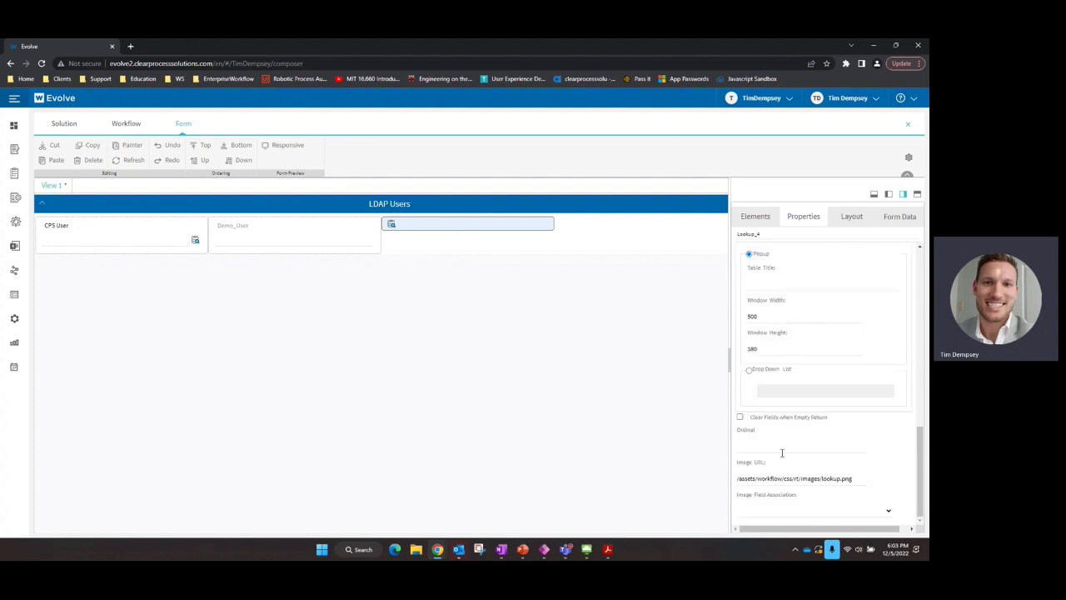
click(768, 517)
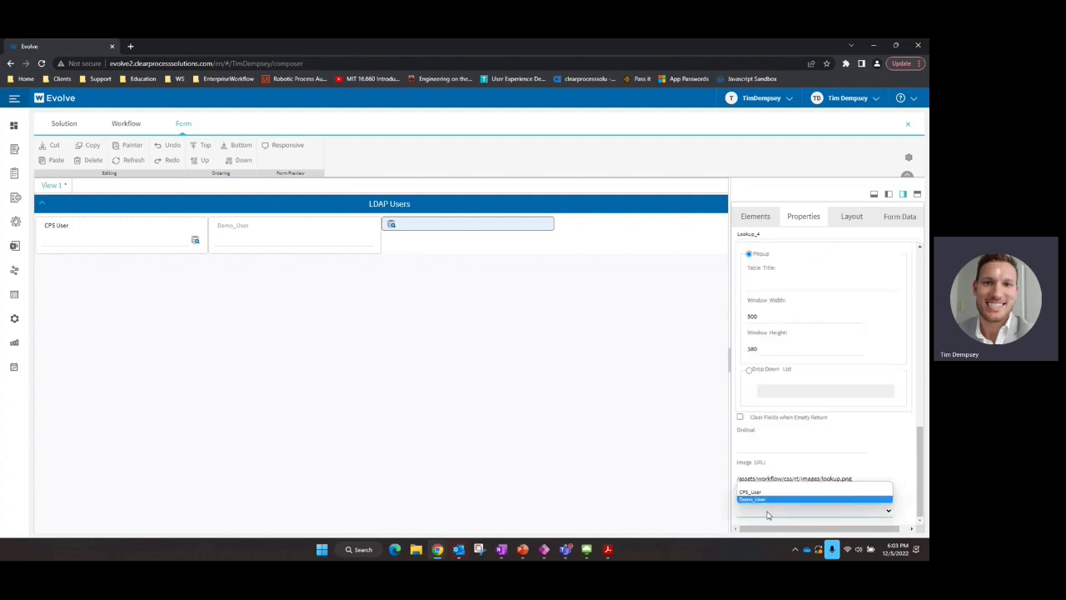
click(766, 511)
click(762, 515)
click(767, 500)
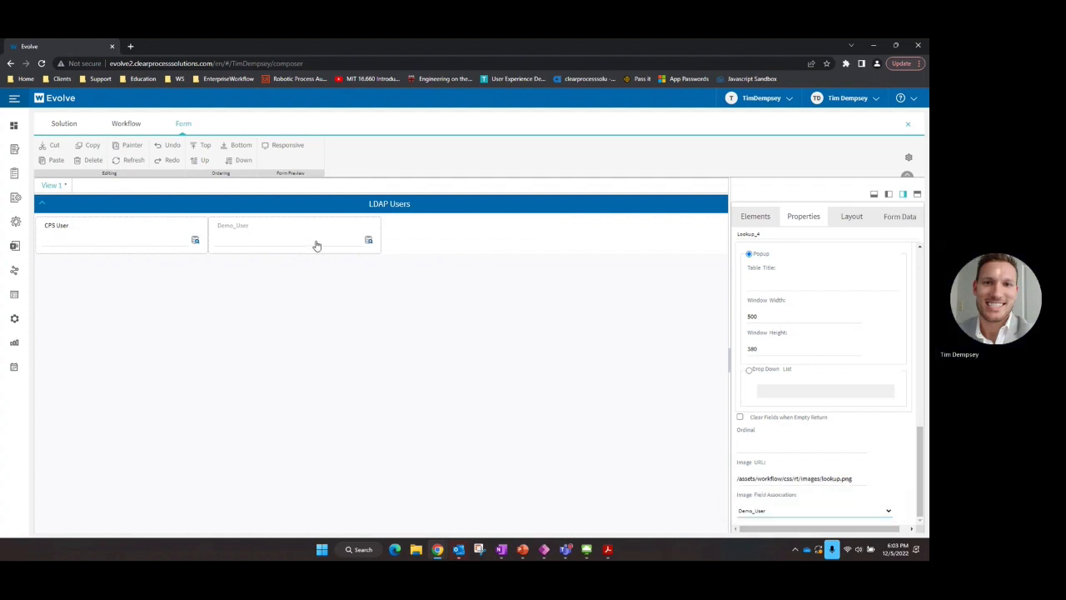
- Change the font color of the Demo_User label in the LDAP Users group to black
double_click(238, 227)
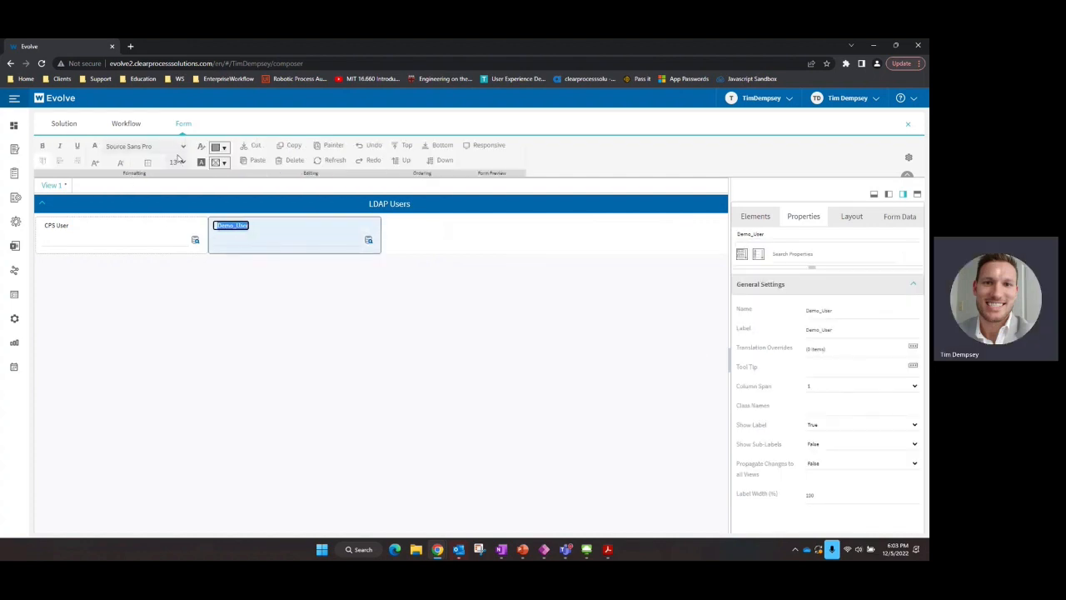
click(218, 148)
click(227, 164)
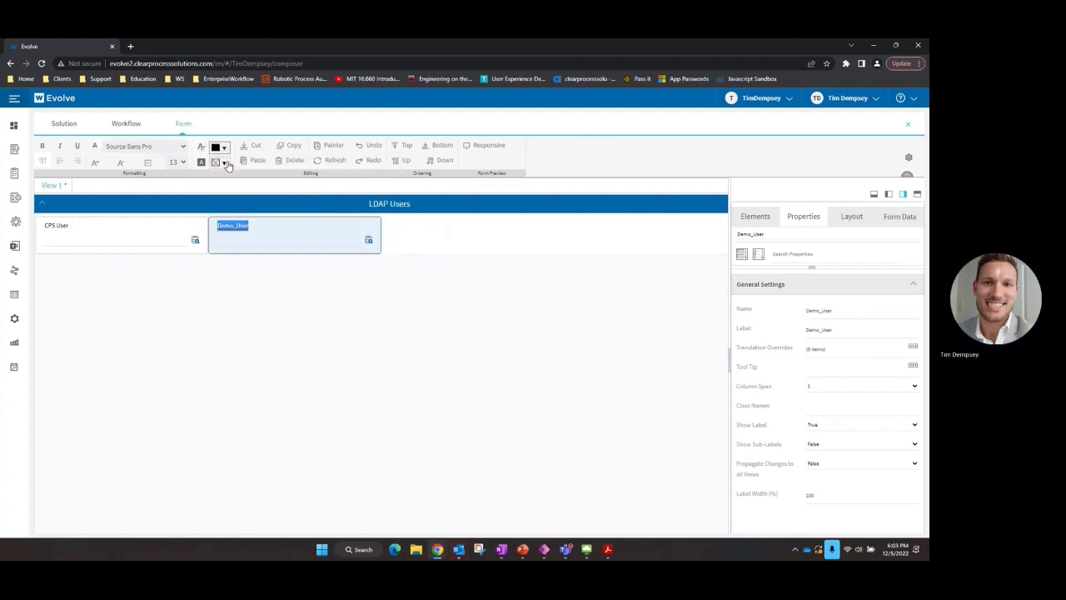
click(248, 245)
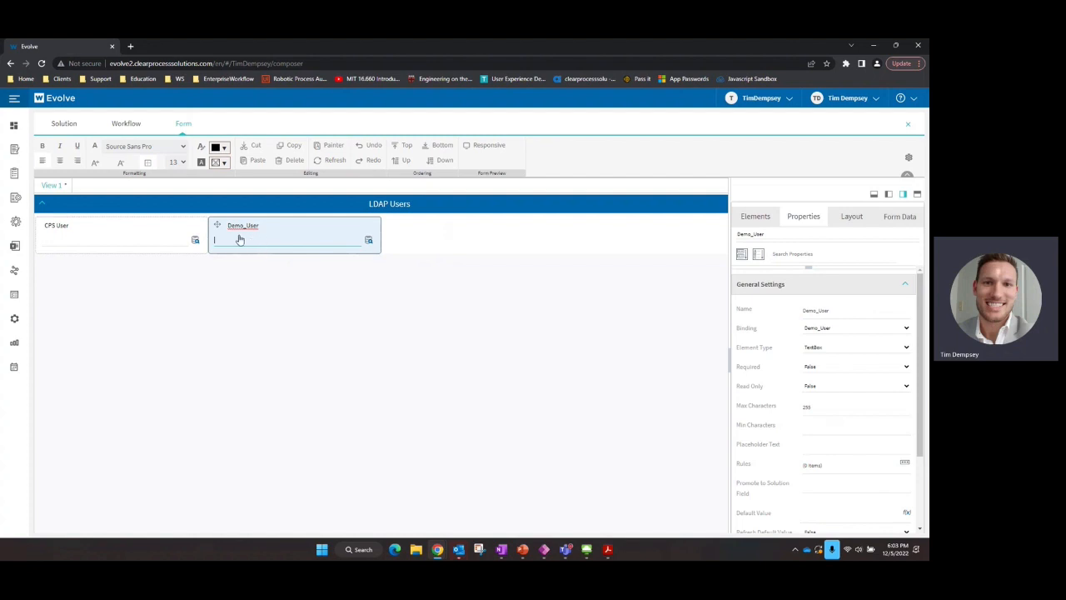
- Deploy the demo_PeoplePicker solution and open its form in a new browser tab
click(59, 124)
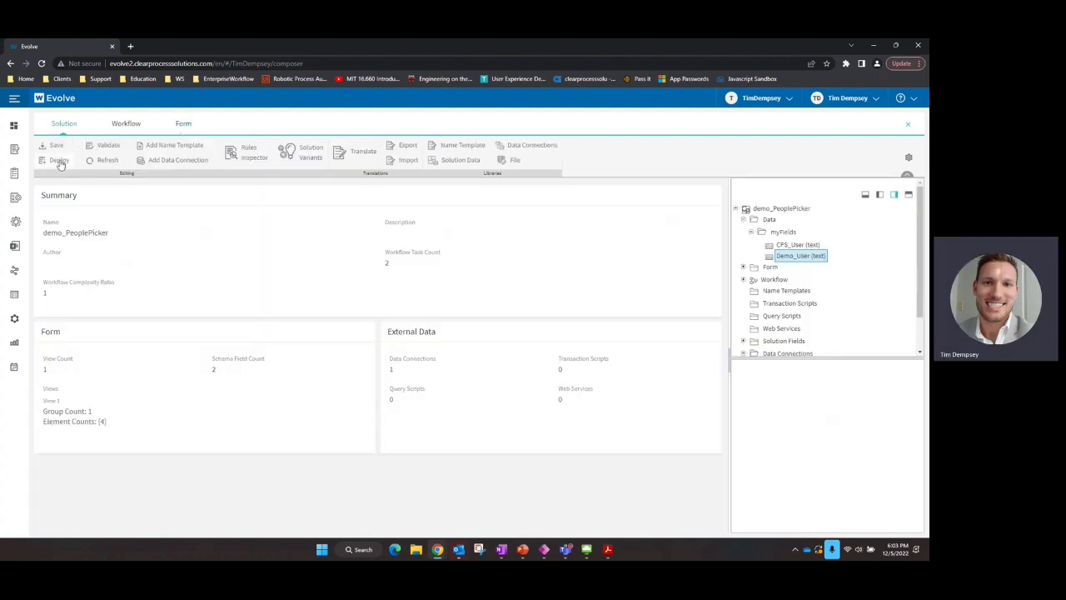
click(58, 161)
click(562, 350)
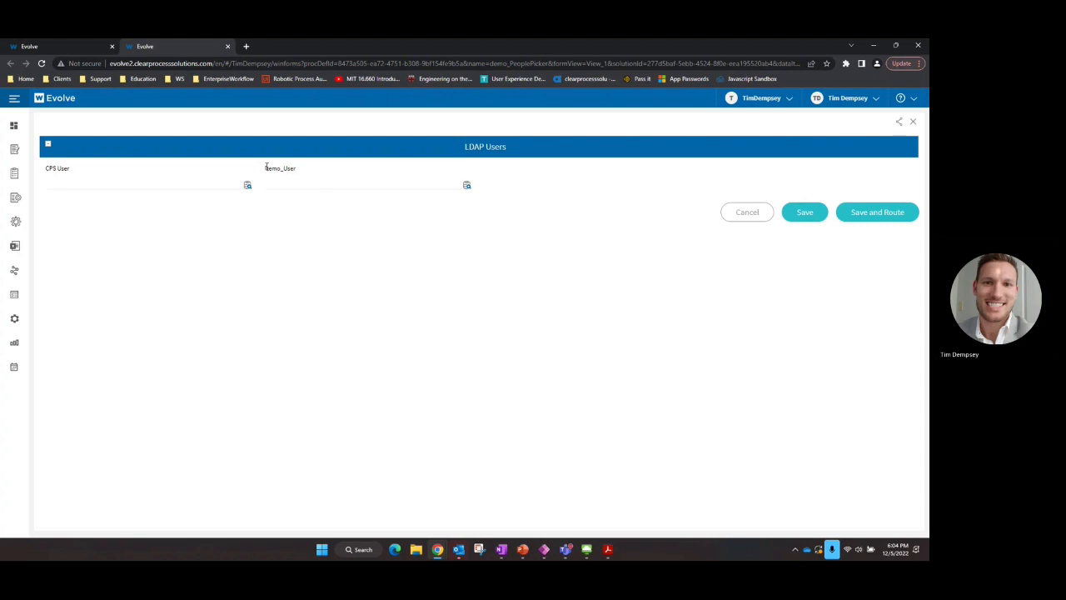
- Test the people picker by searching Demo_User for "dem", picking a matching user and highlighting the filled-in e-mail
click(301, 185)
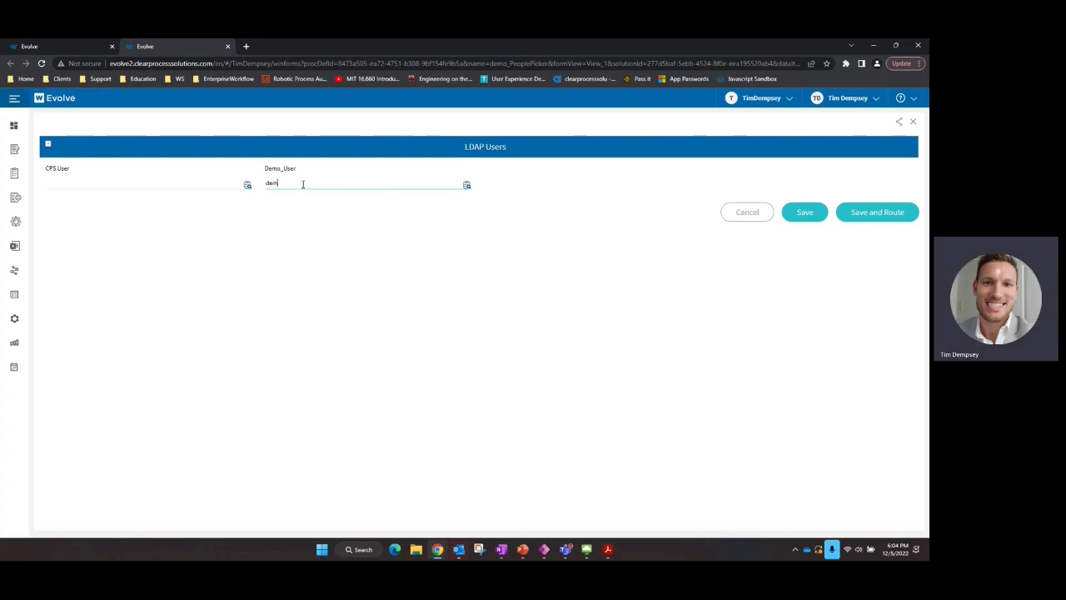
click(467, 185)
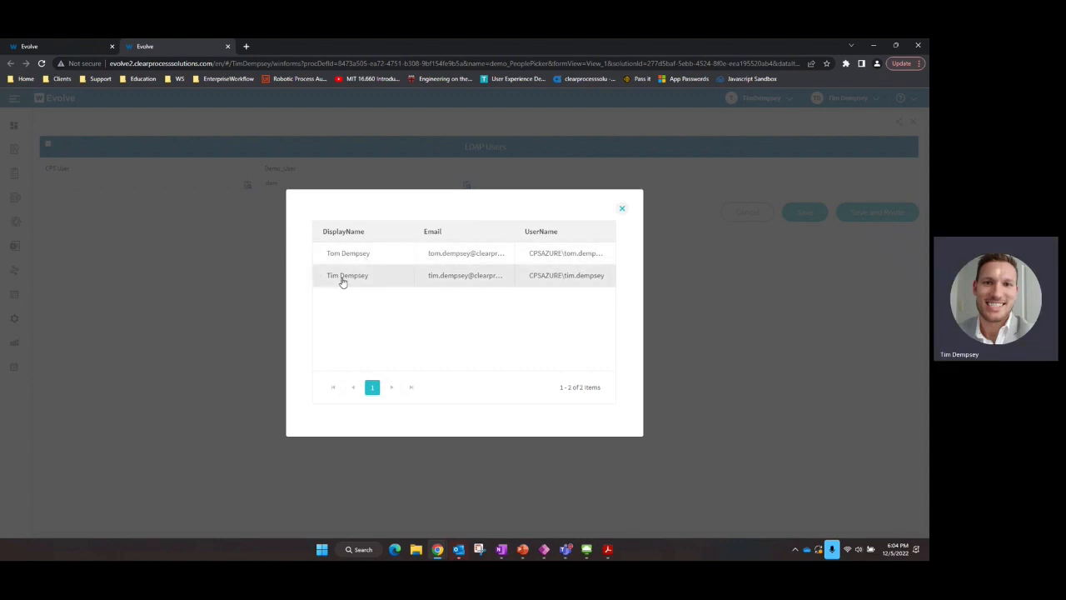
click(388, 280)
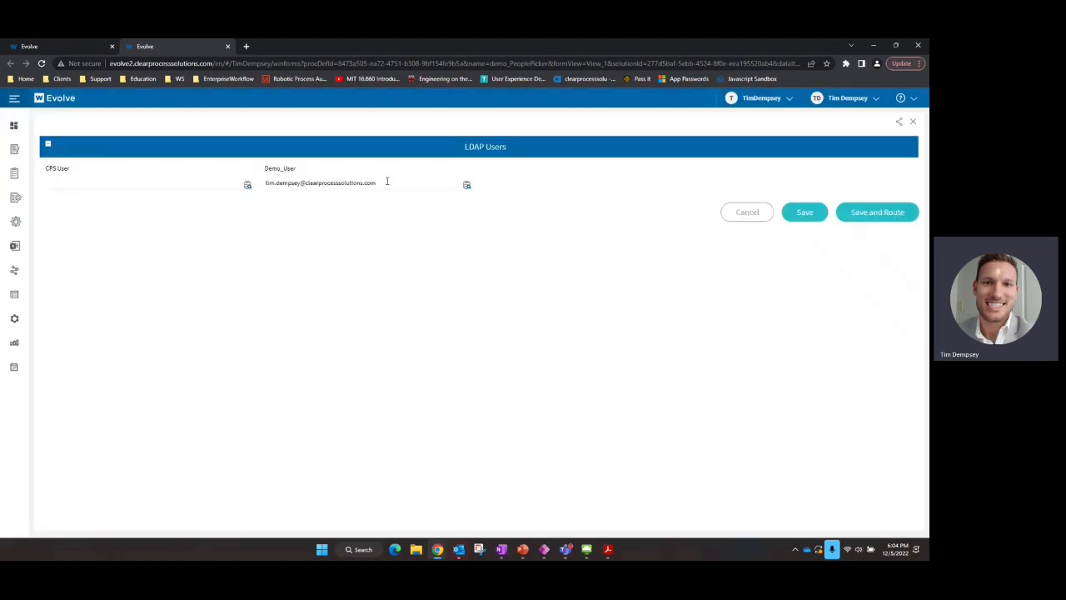
drag(387, 181, 229, 176)
click(343, 204)
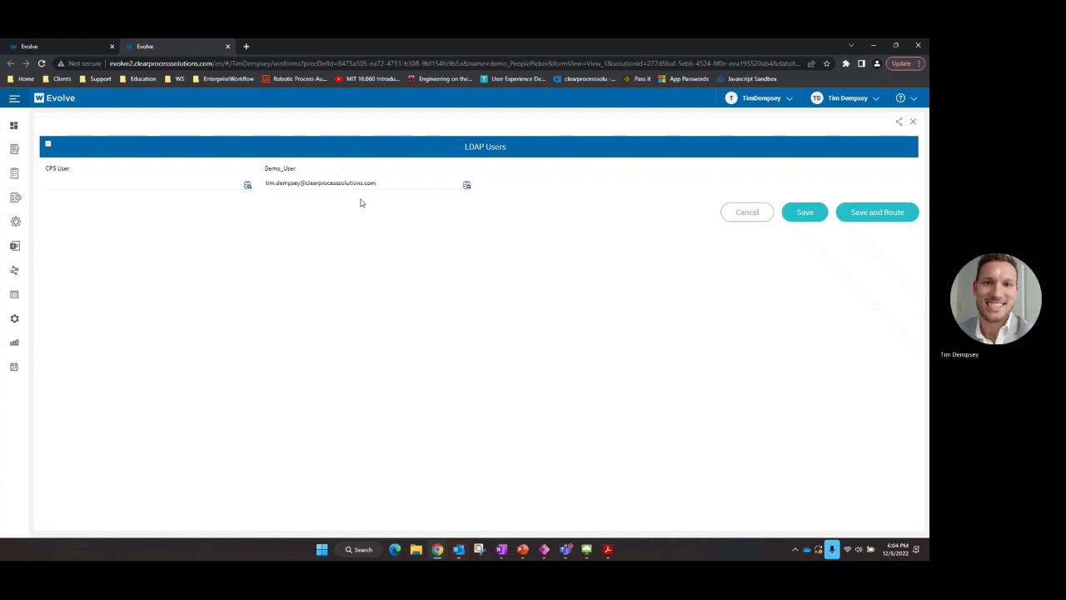
- Return to the form designer and add a text box labeled Selected User to the LDAP Users group
click(73, 47)
click(187, 127)
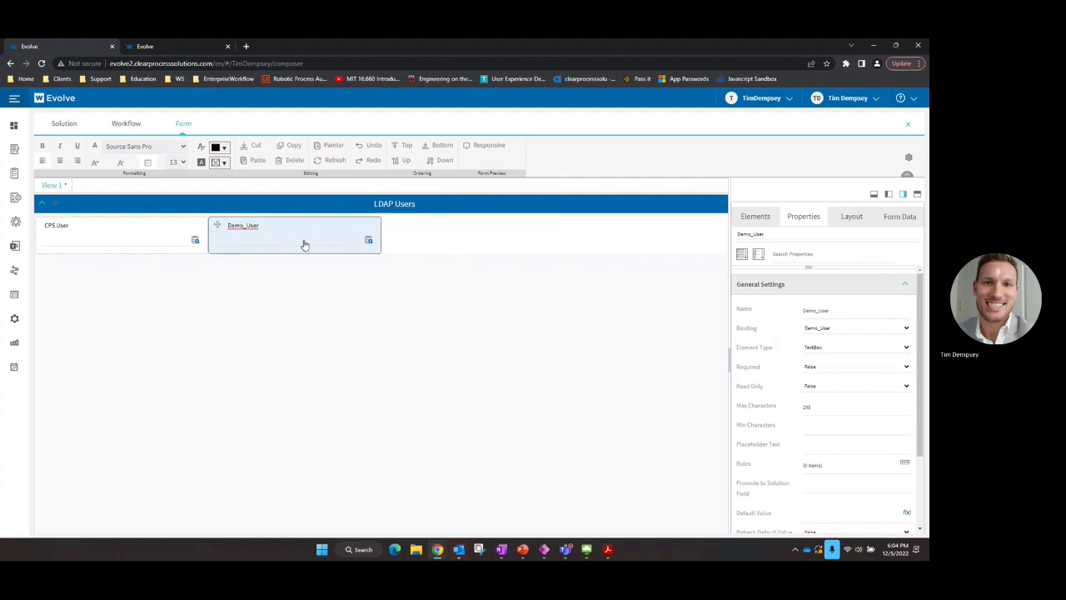
click(758, 216)
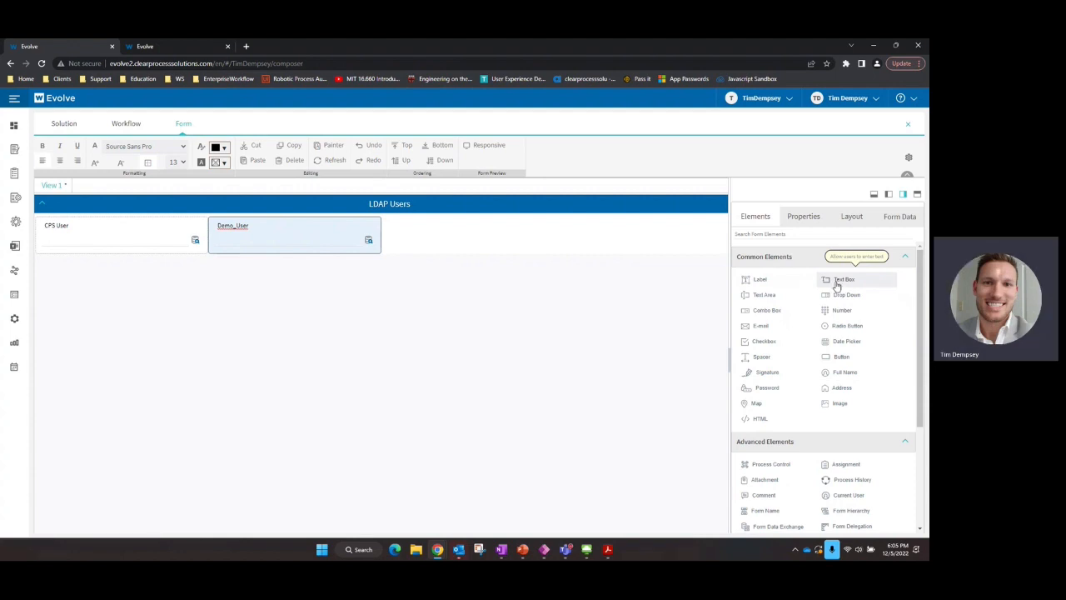
click(461, 203)
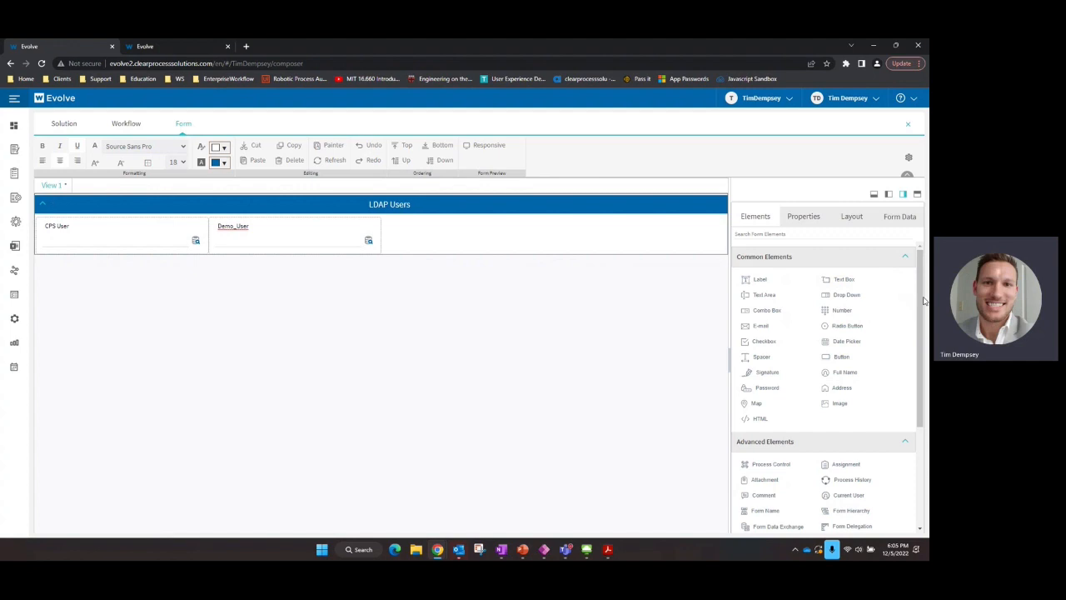
click(844, 282)
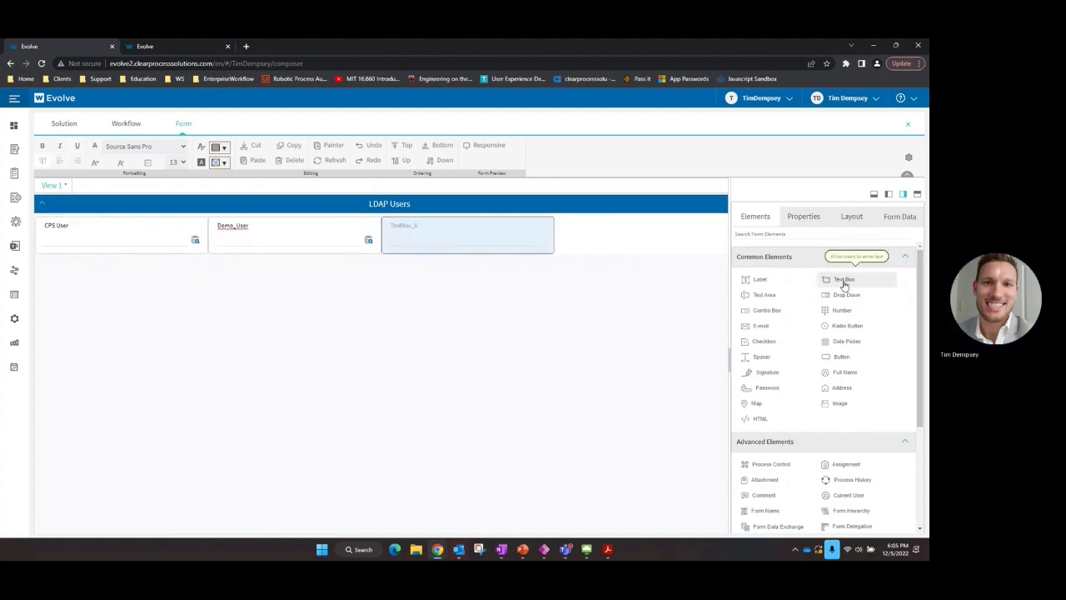
click(413, 226)
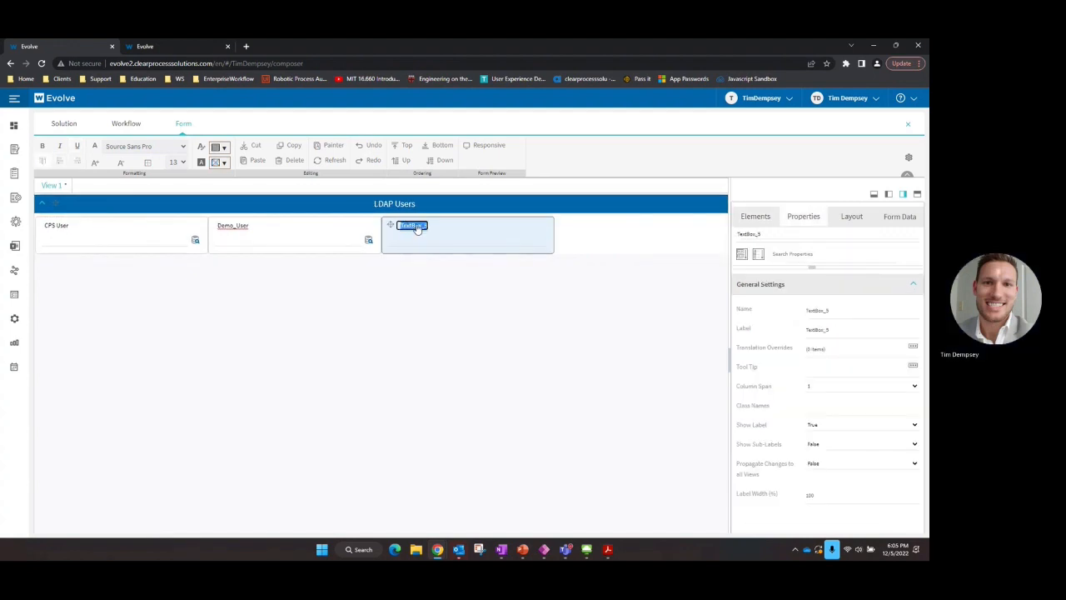
text(Selected User)
key(Return)
- Set the Selected User text box's Read Only property to True
click(416, 239)
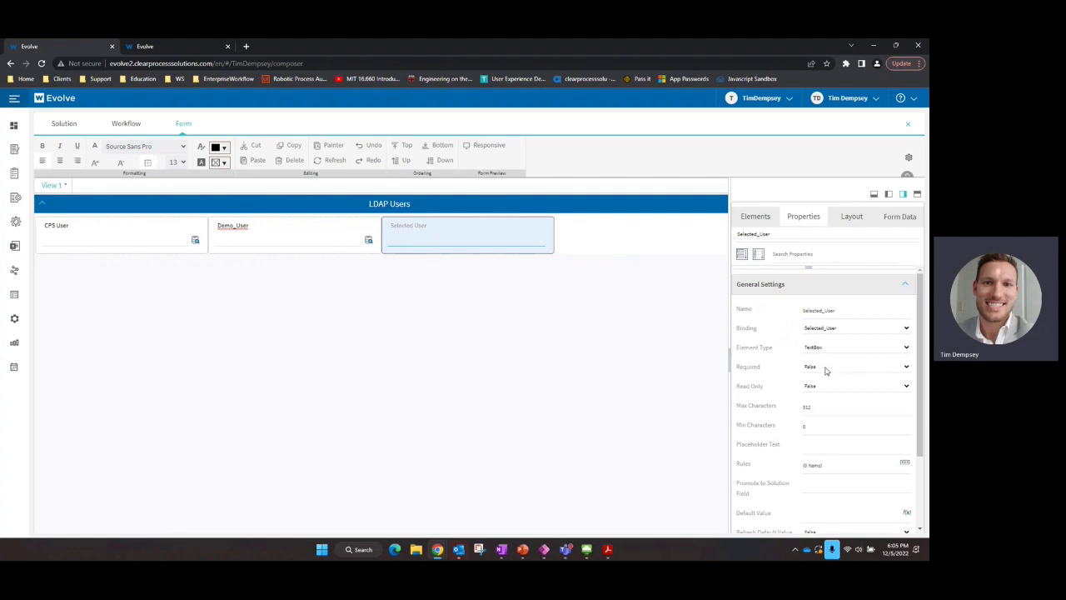
click(821, 385)
click(822, 397)
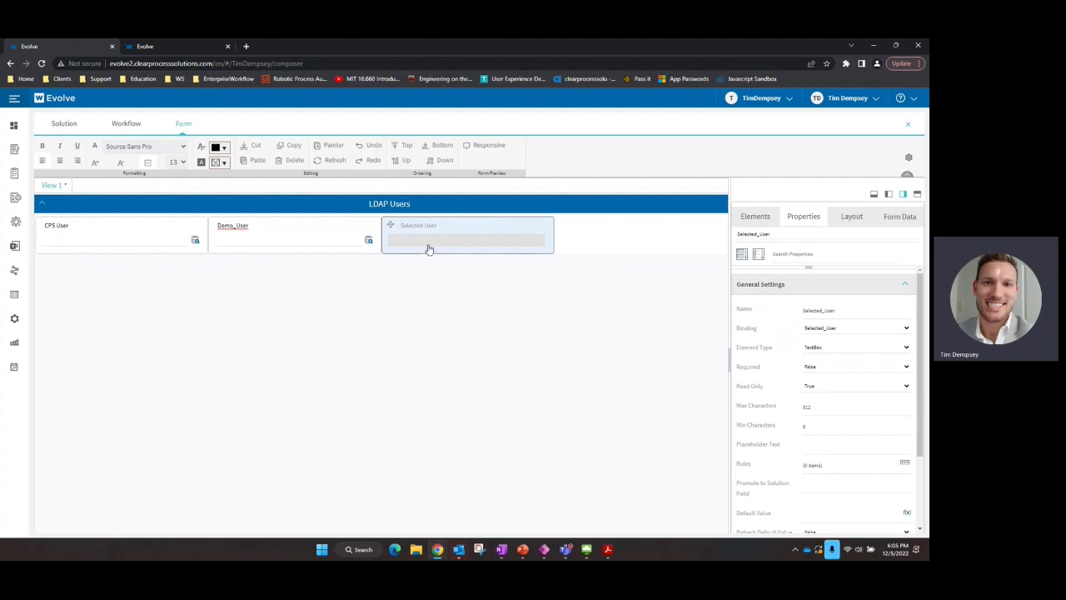
- Change the font color of the Selected User label to black
click(408, 226)
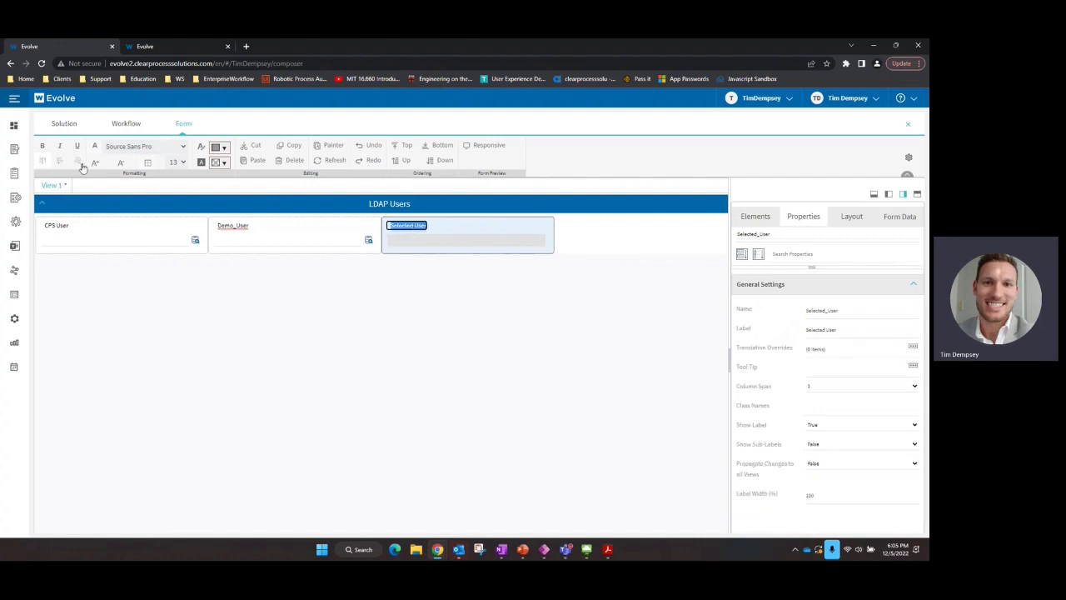
click(223, 149)
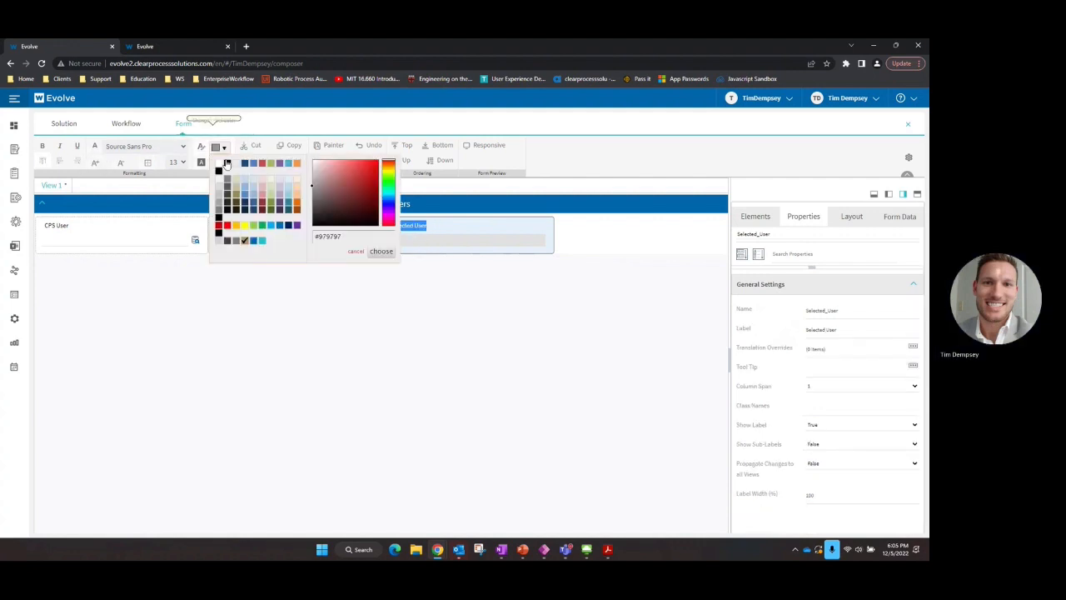
click(226, 165)
click(431, 286)
- Remove the Demo_User = Email mapping from the Set Fields of the Lookup_LDAPDemo lookup
click(319, 242)
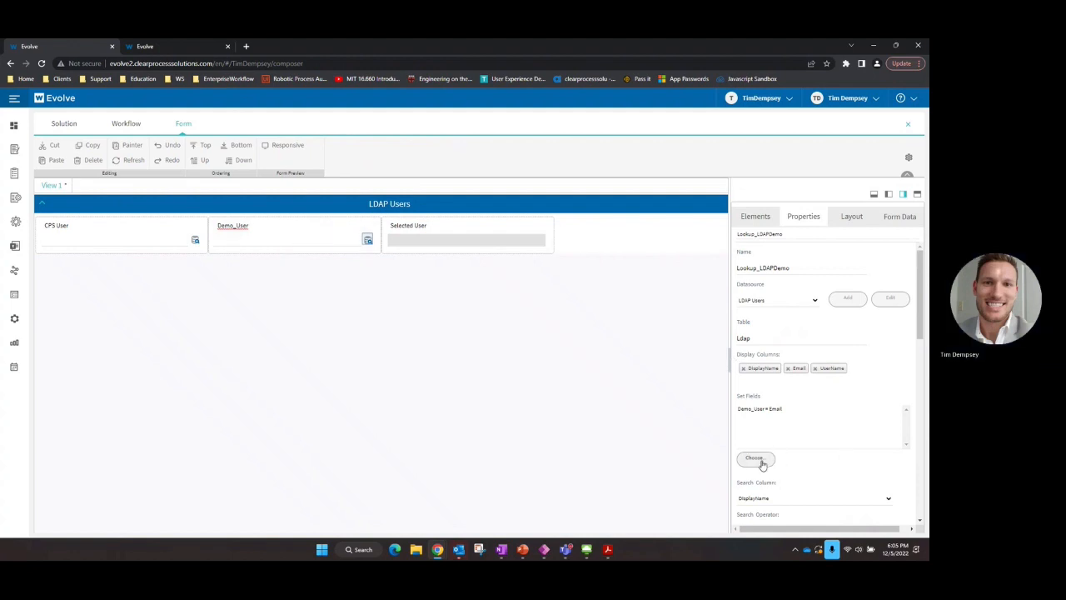
scroll(788, 438, down, 1)
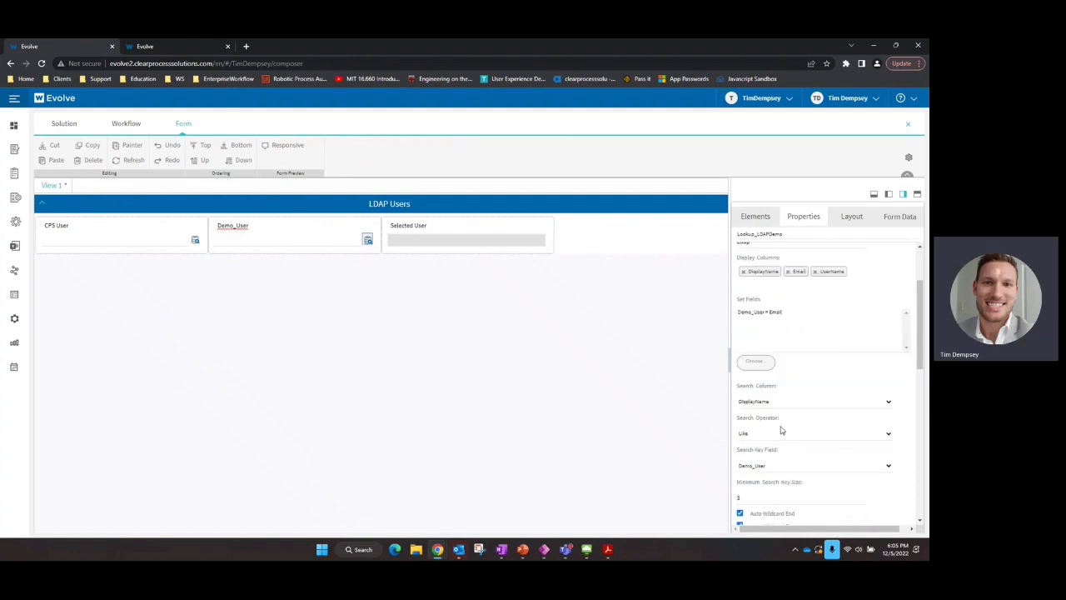
click(756, 363)
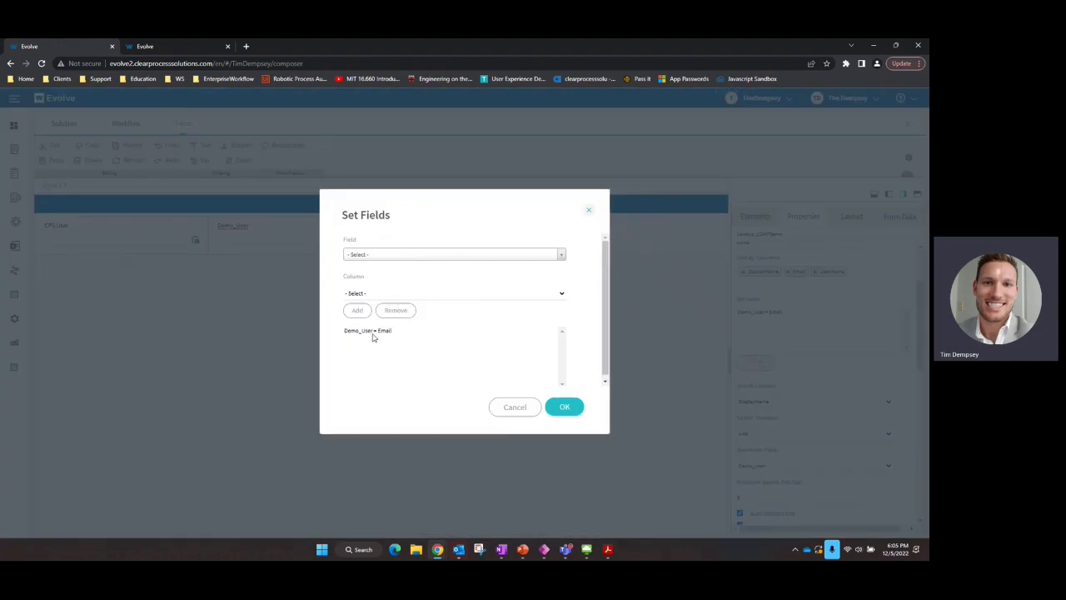
click(373, 335)
click(399, 308)
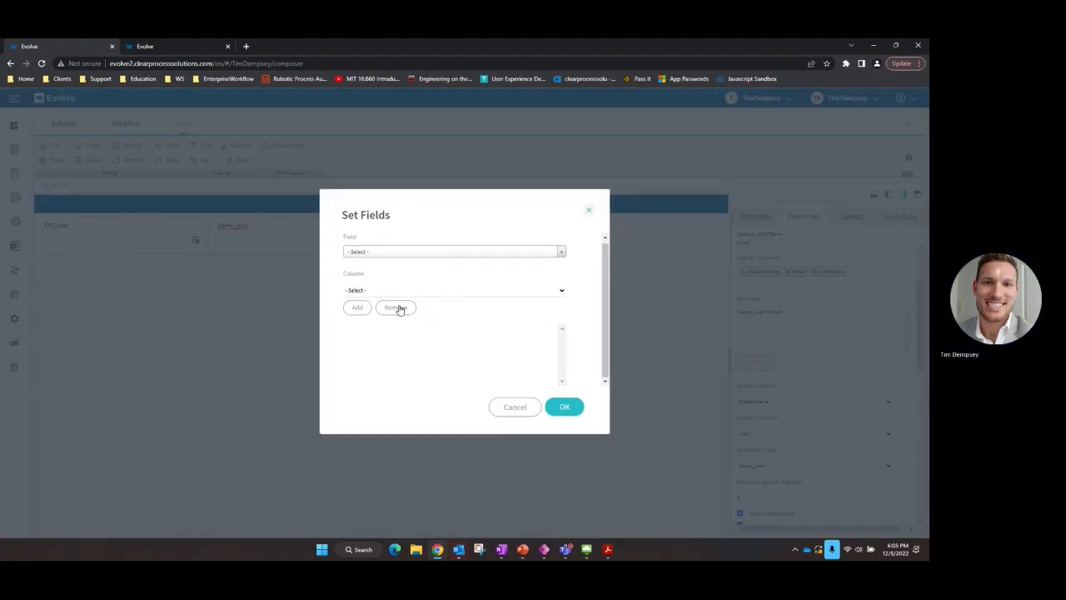
- Map the Email column to the Selected_User field in the lookup's Set Fields and accept the mapping
click(377, 293)
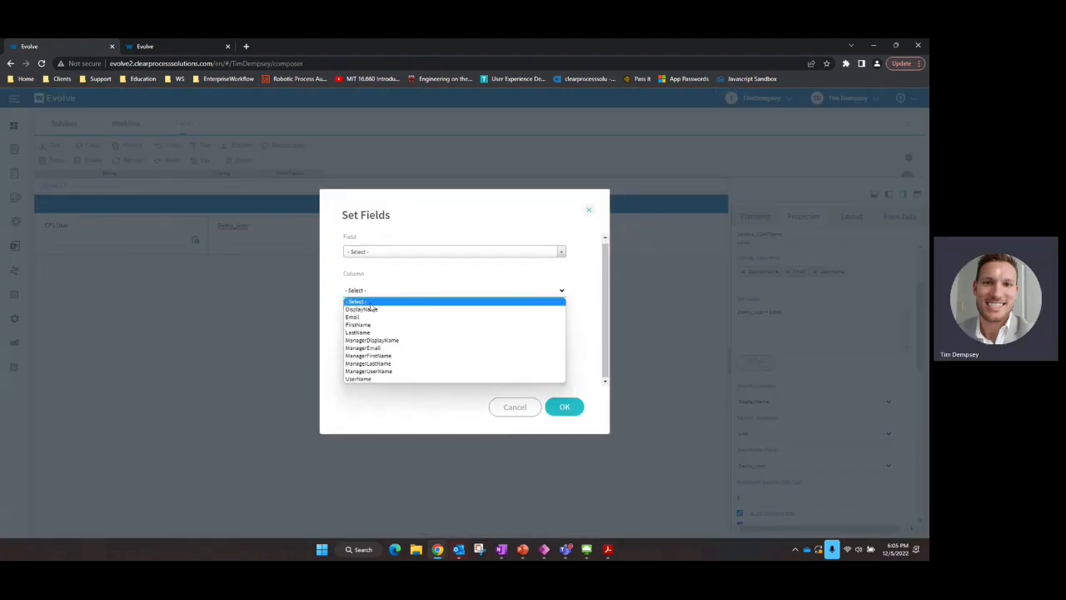
click(374, 318)
click(372, 250)
click(385, 342)
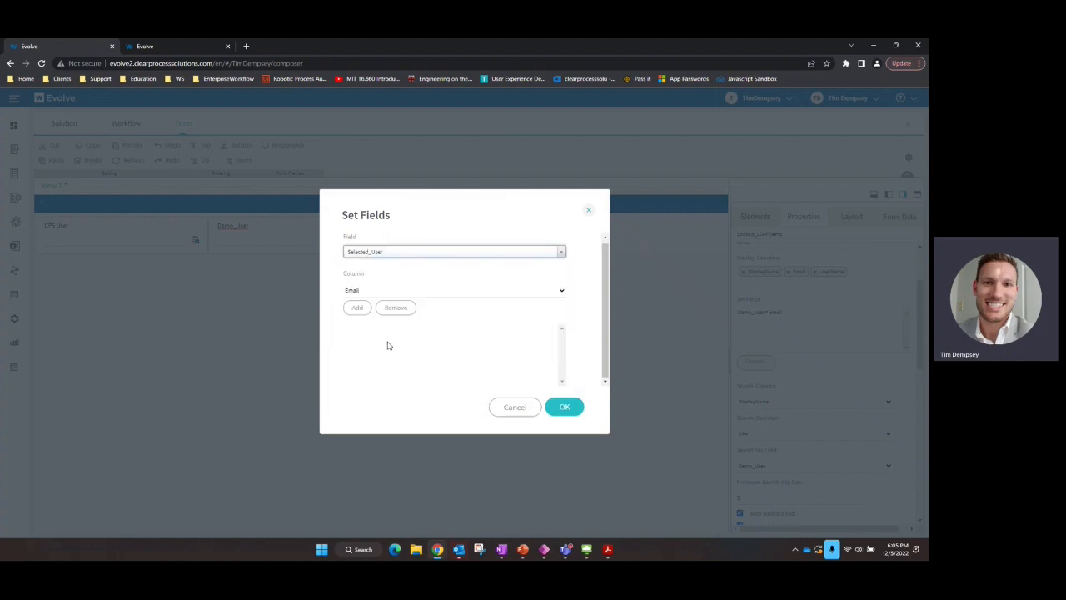
click(360, 307)
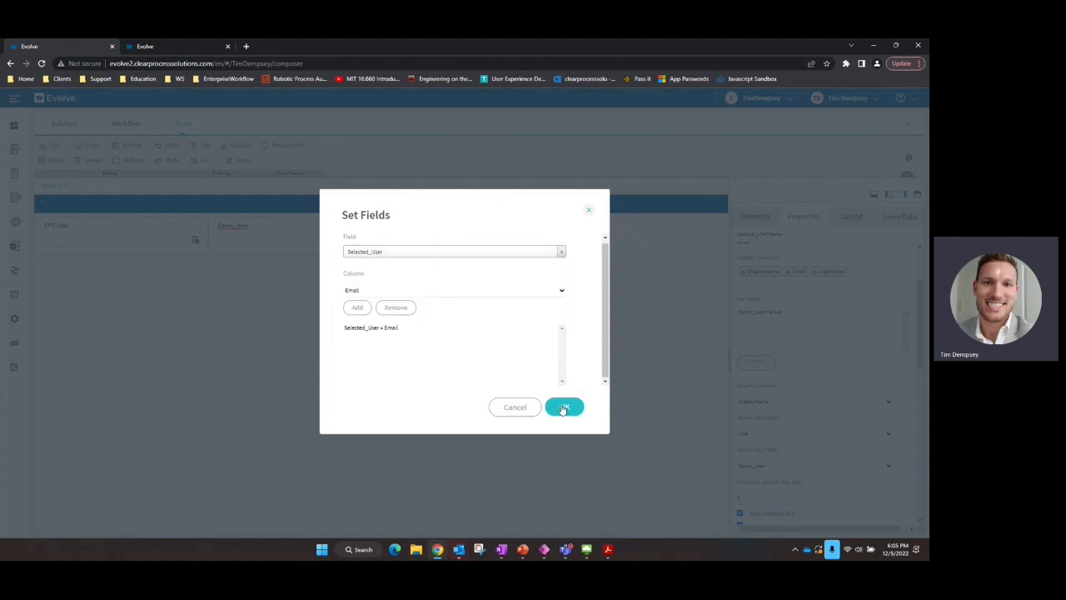
click(564, 408)
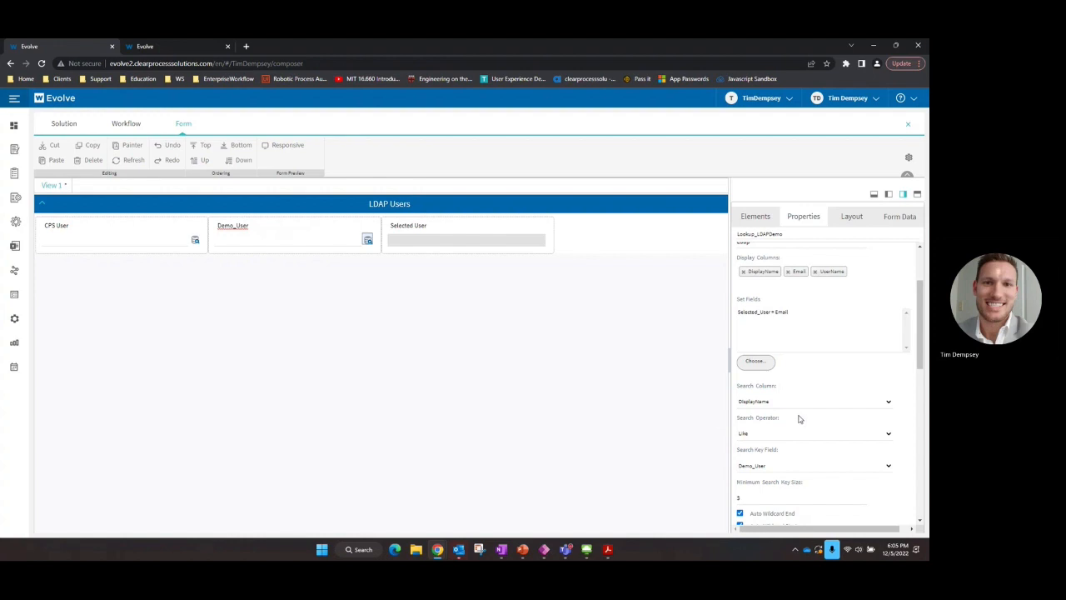
- Clear the Image Field Association of the lookup to detach its icon from the Demo_User field
scroll(754, 408, down, 2)
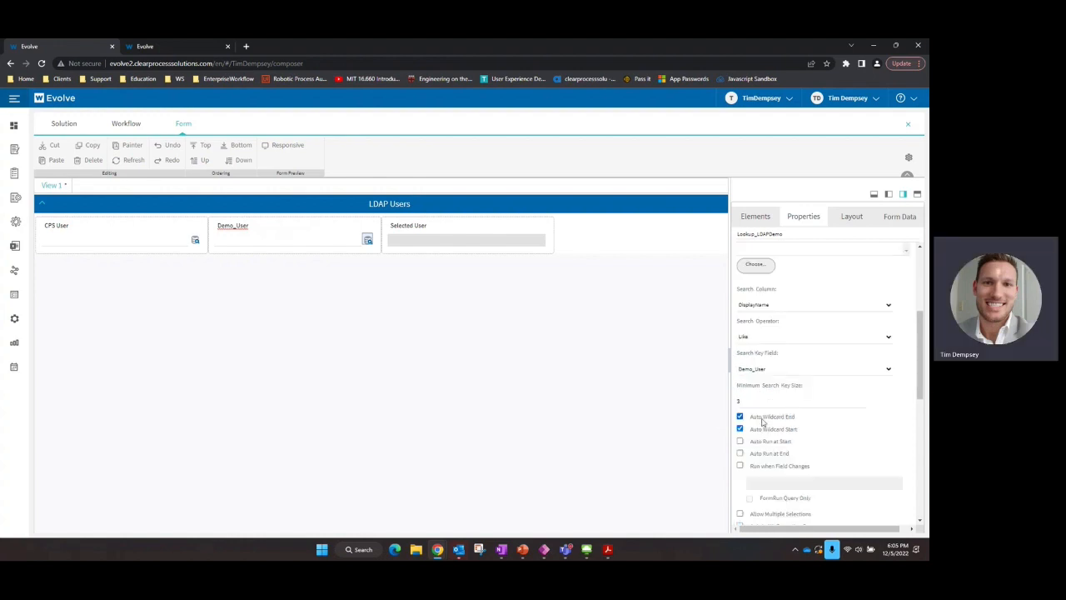
scroll(761, 421, down, 6)
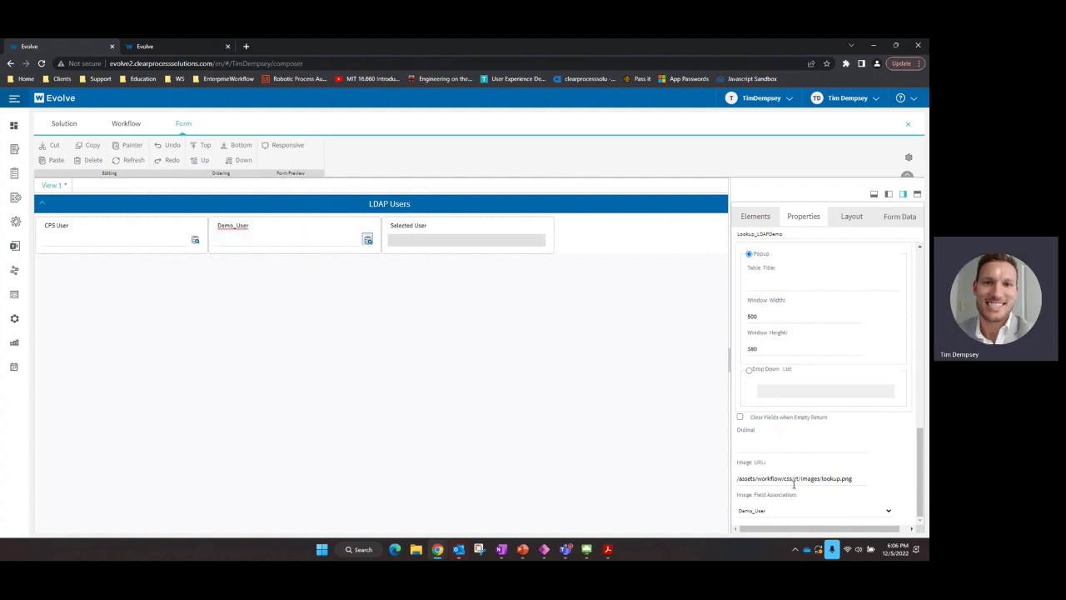
scroll(792, 398, up, 5)
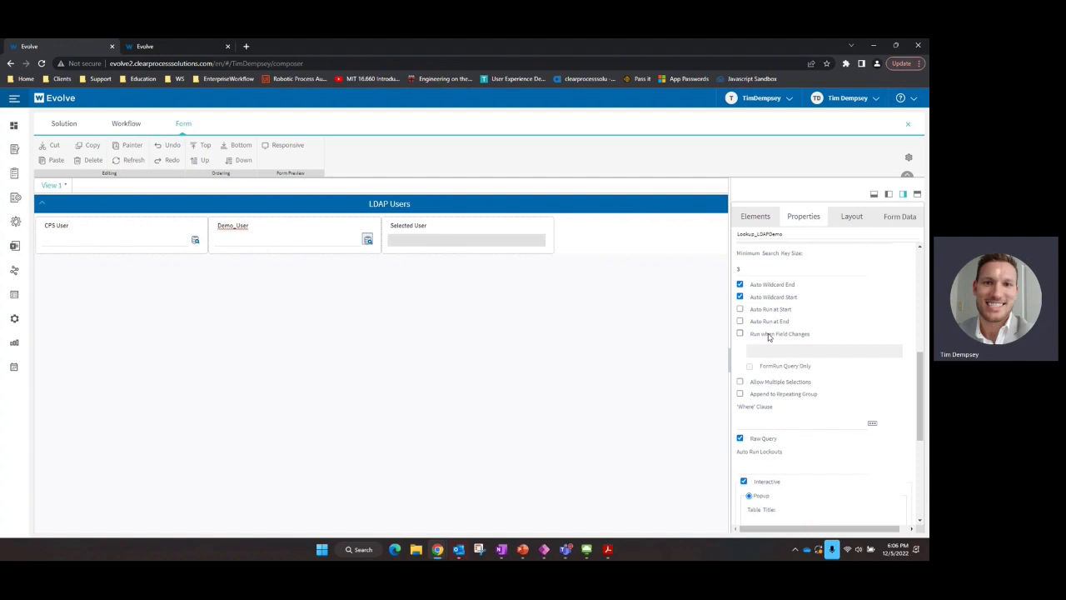
scroll(769, 337, down, 5)
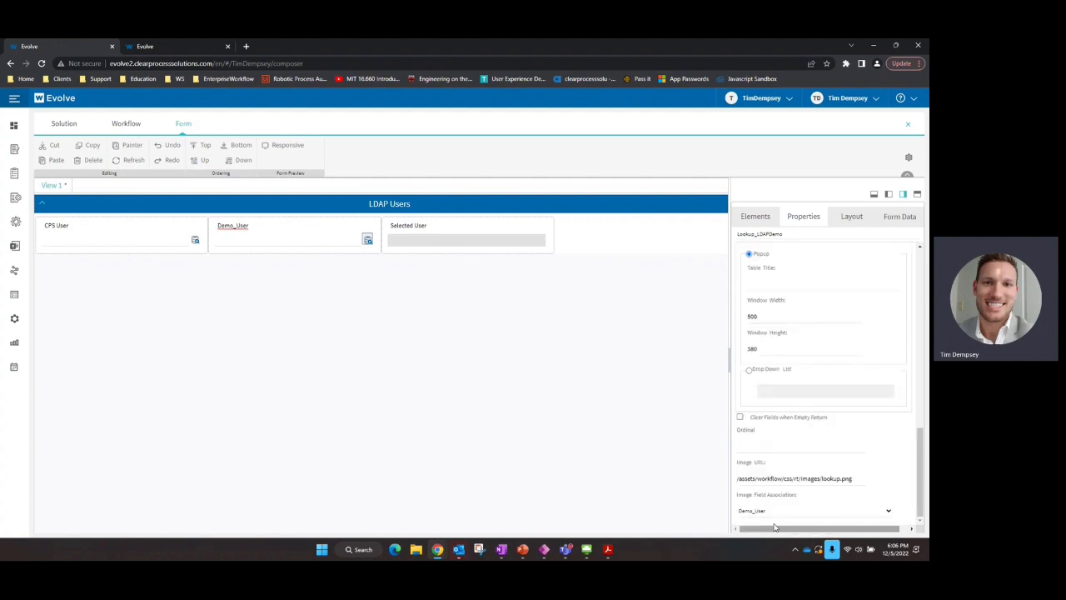
click(771, 511)
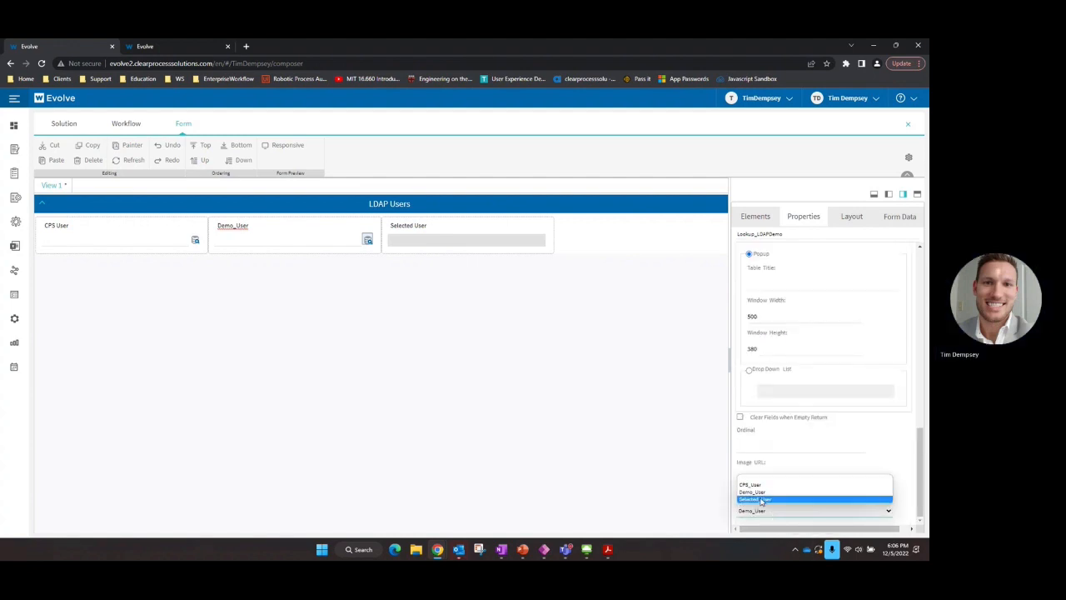
click(761, 499)
- Turn on Run when Field Changes for the lookup and choose Demo_User as the triggering field
scroll(799, 408, up, 3)
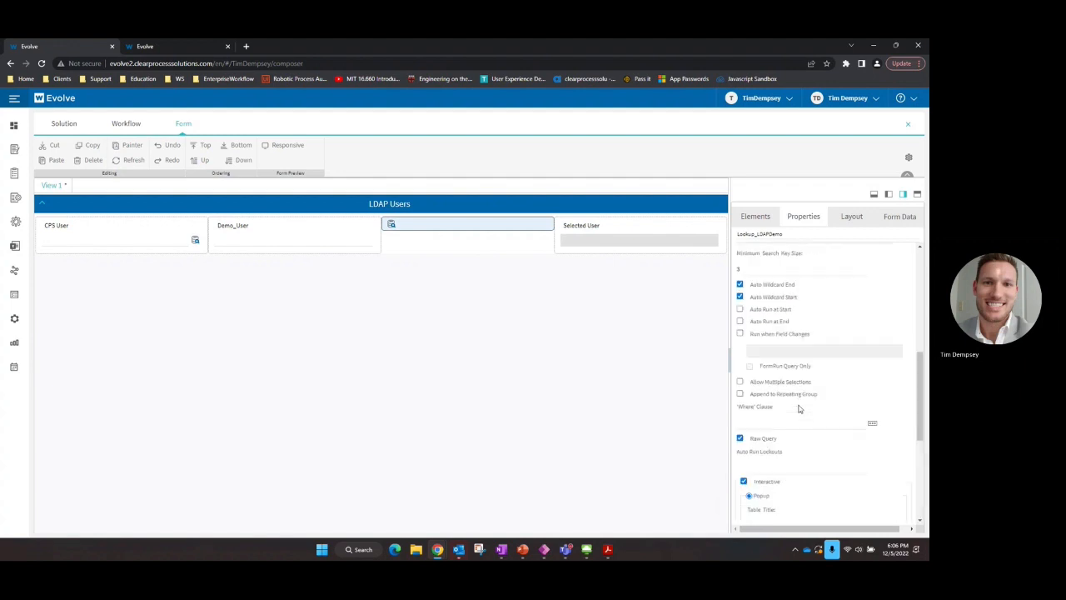
click(782, 334)
click(789, 353)
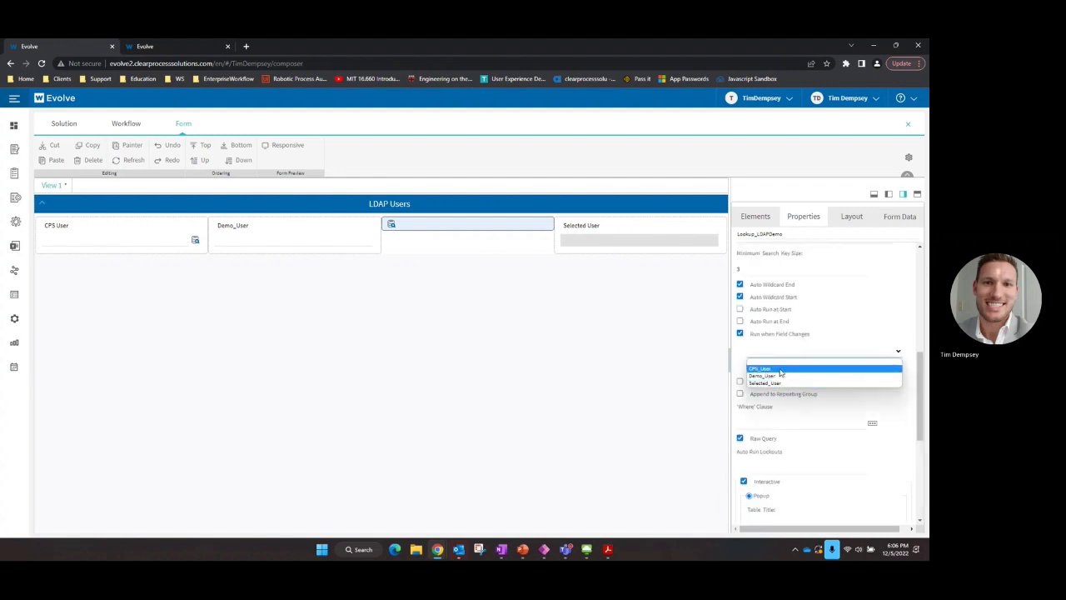
click(771, 376)
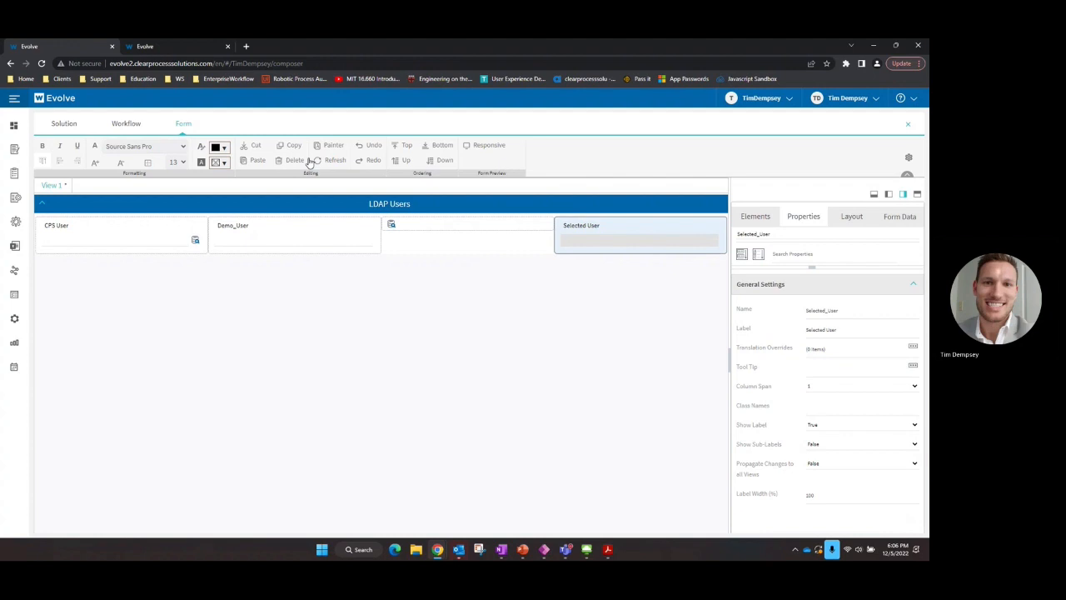
- Move the Selected User field ahead of the detached lookup icon, directly beside Demo_User
click(399, 160)
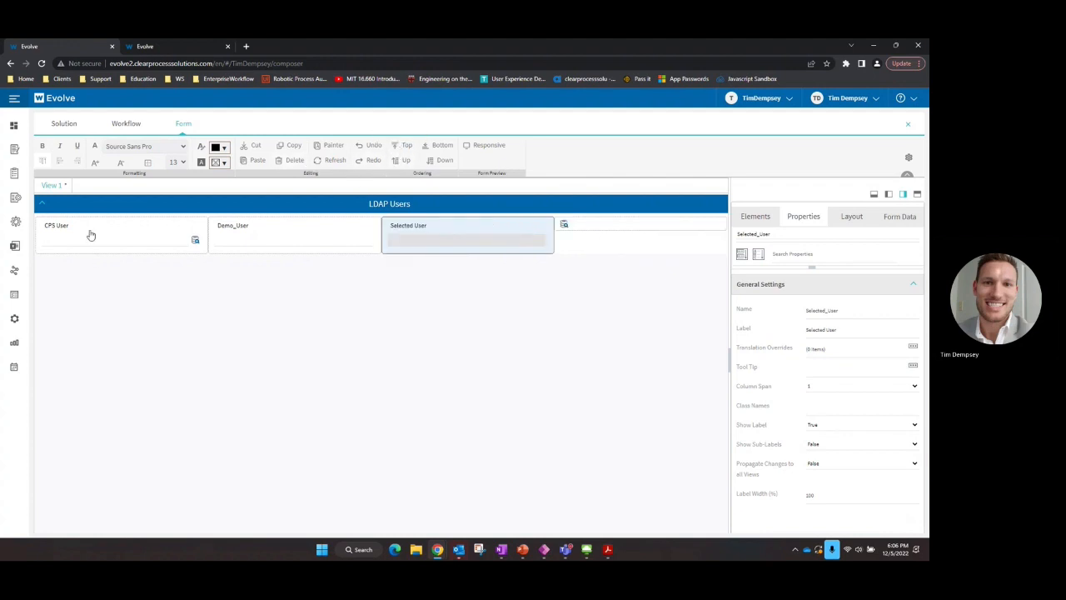
click(135, 229)
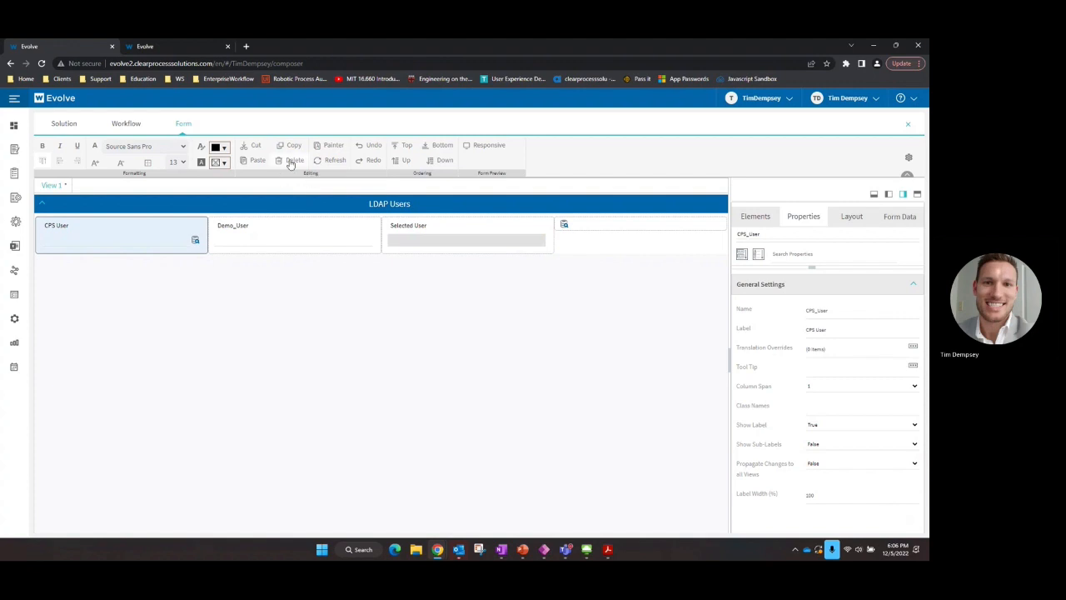
- Deploy the updated demo_PeoplePicker solution and open its form in a new browser tab
click(66, 128)
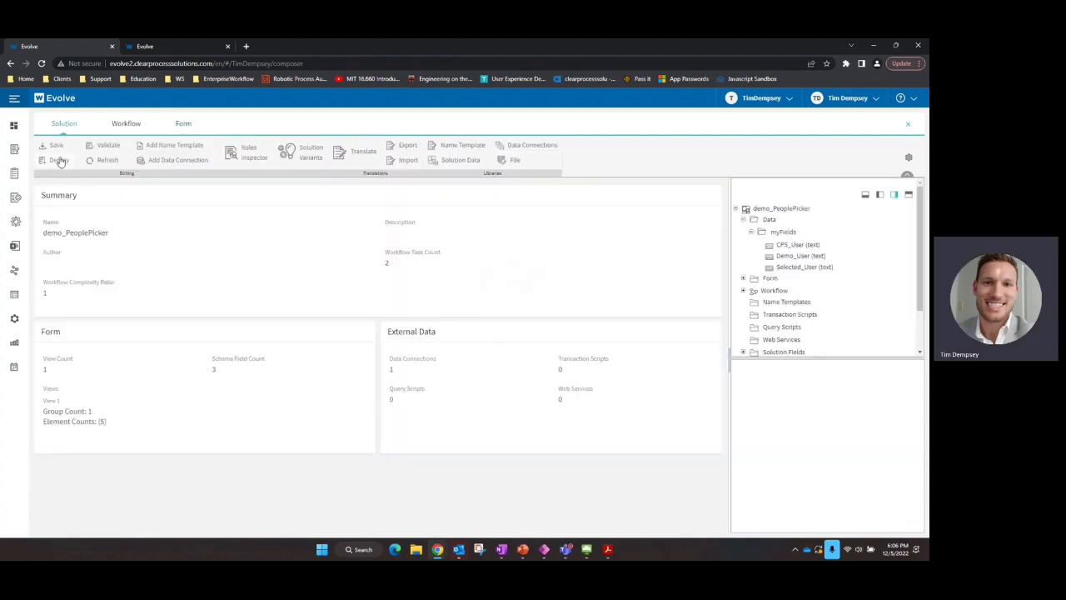
click(57, 159)
click(567, 348)
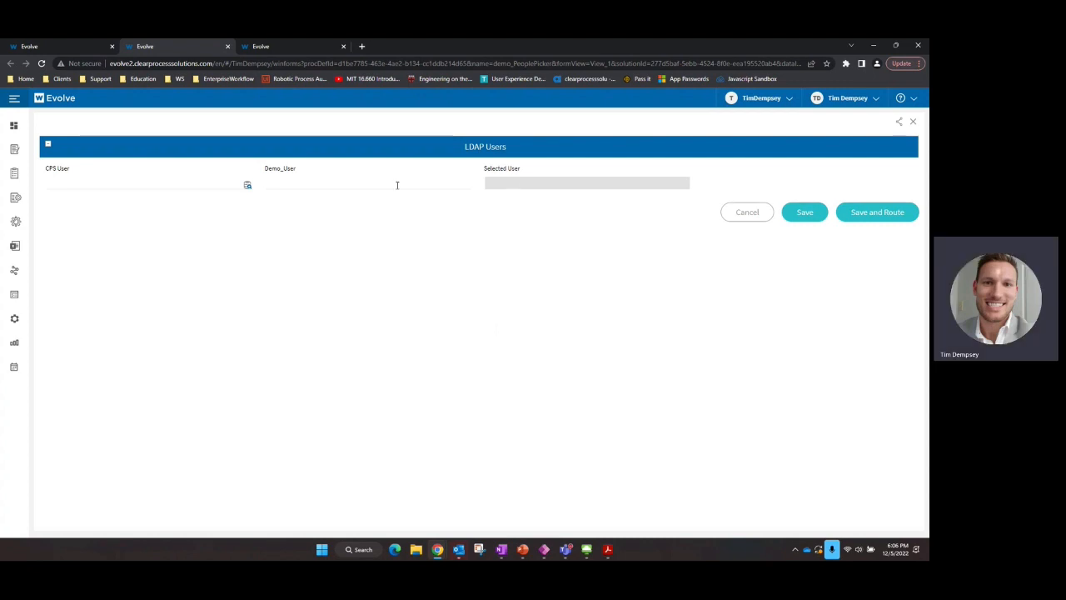
- Test the automatic lookup by entering "dem" in Demo_User, picking a matching user and highlighting the e-mail in Selected User
click(284, 178)
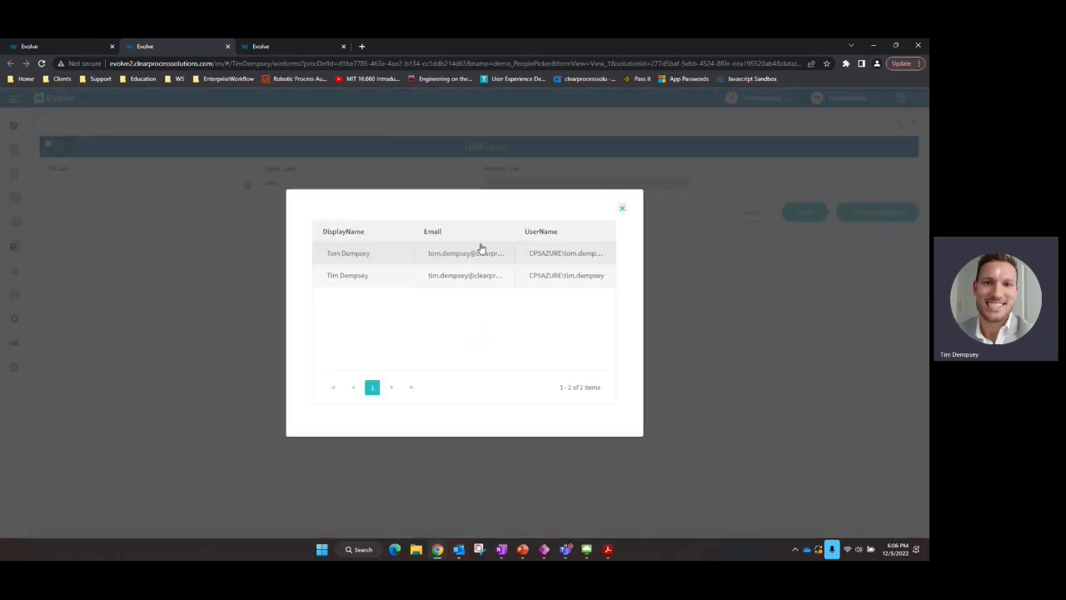
click(399, 281)
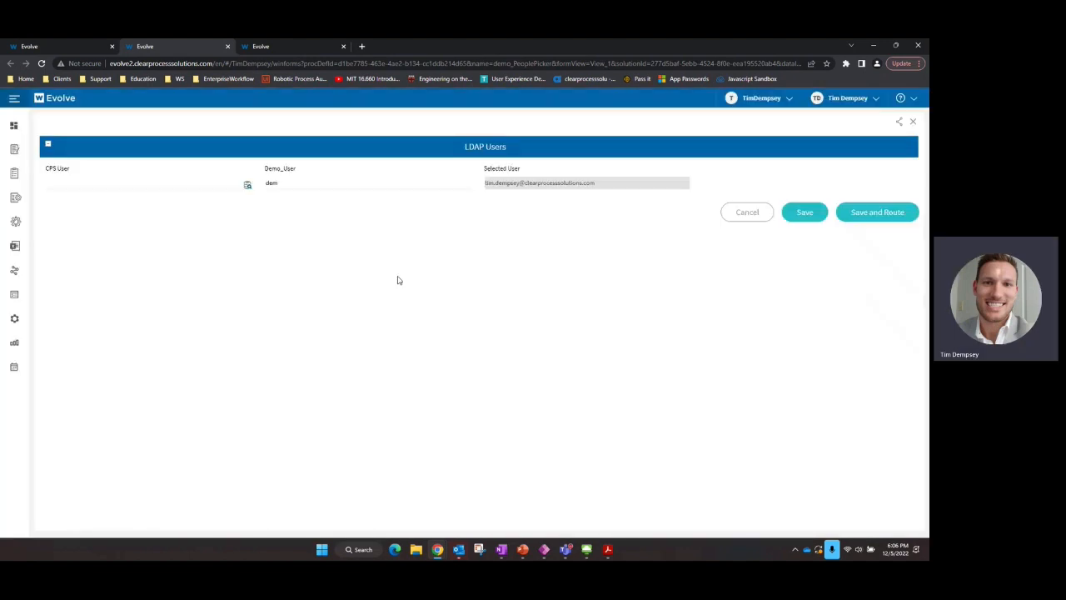
double_click(514, 186)
click(516, 187)
double_click(525, 184)
click(536, 186)
triple_click(535, 185)
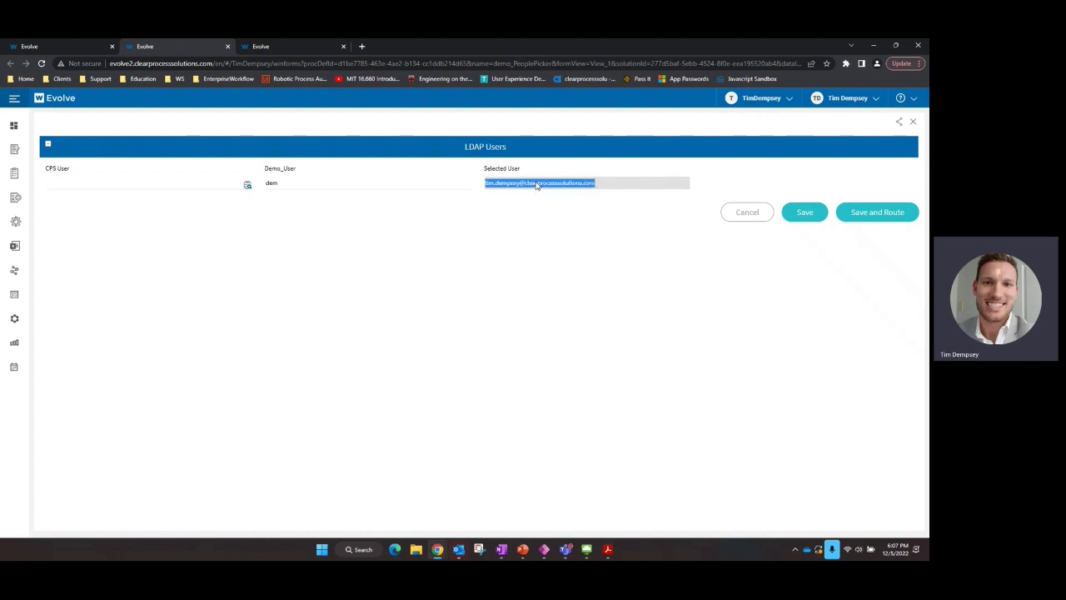
click(536, 186)
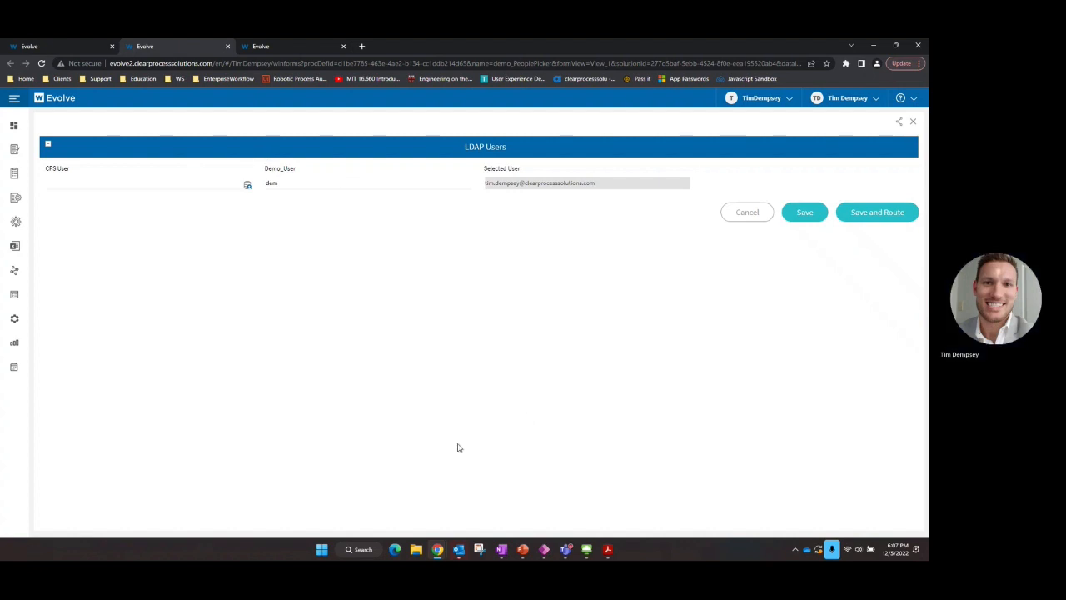
- Switch to the PowerPoint slide show and advance to the Contact Our Team slide
mouse_move(523, 550)
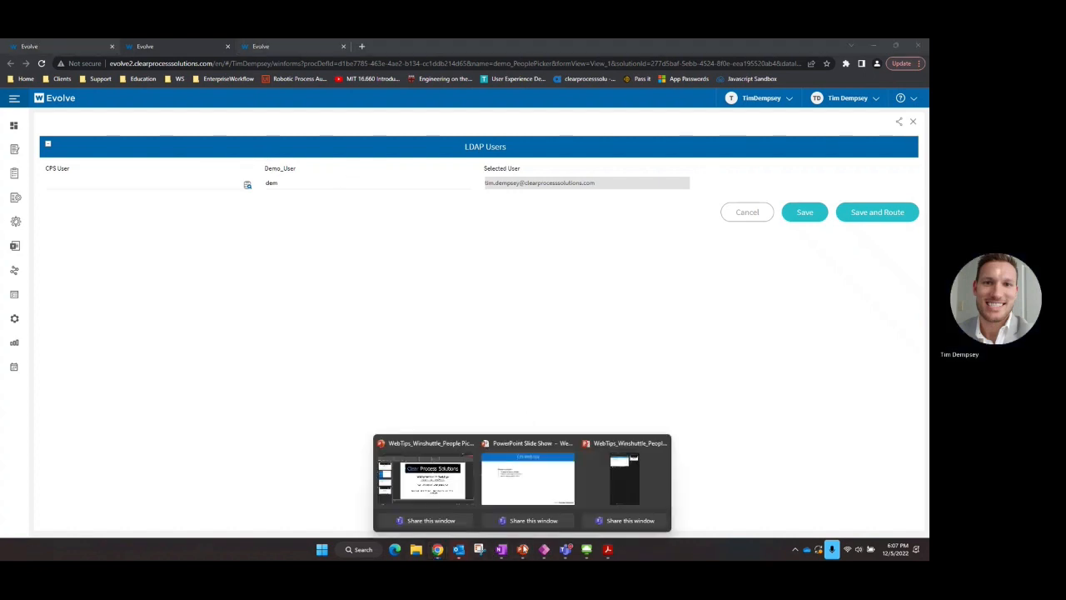
click(518, 496)
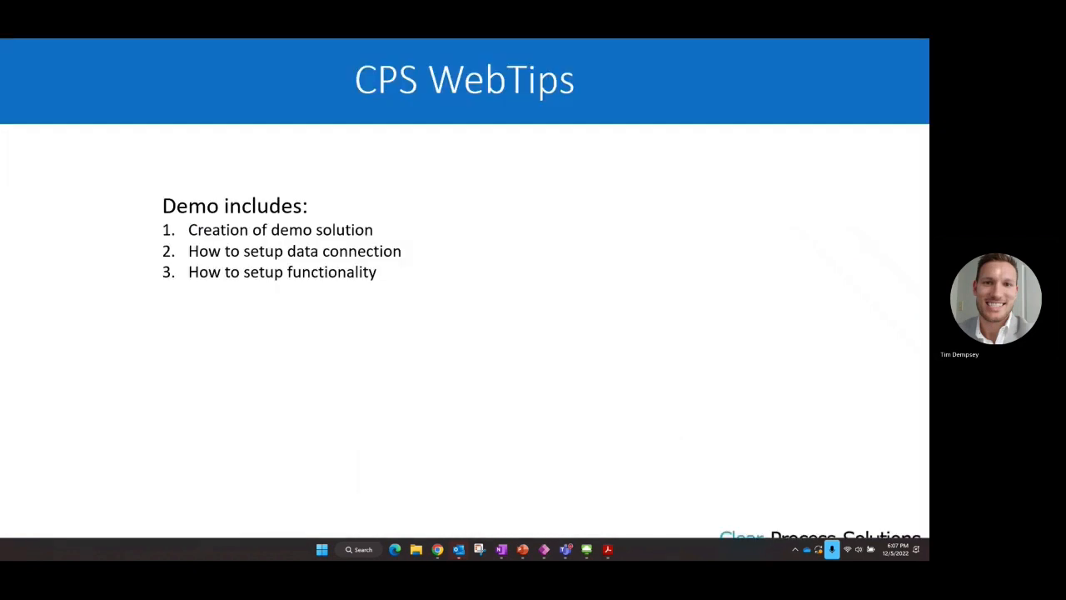
click(430, 308)
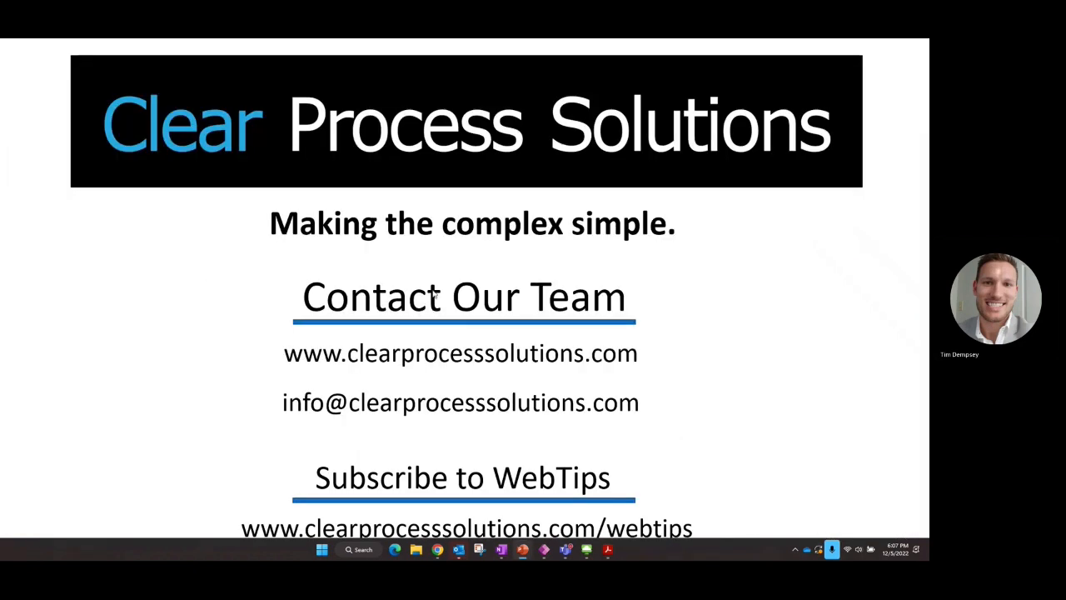